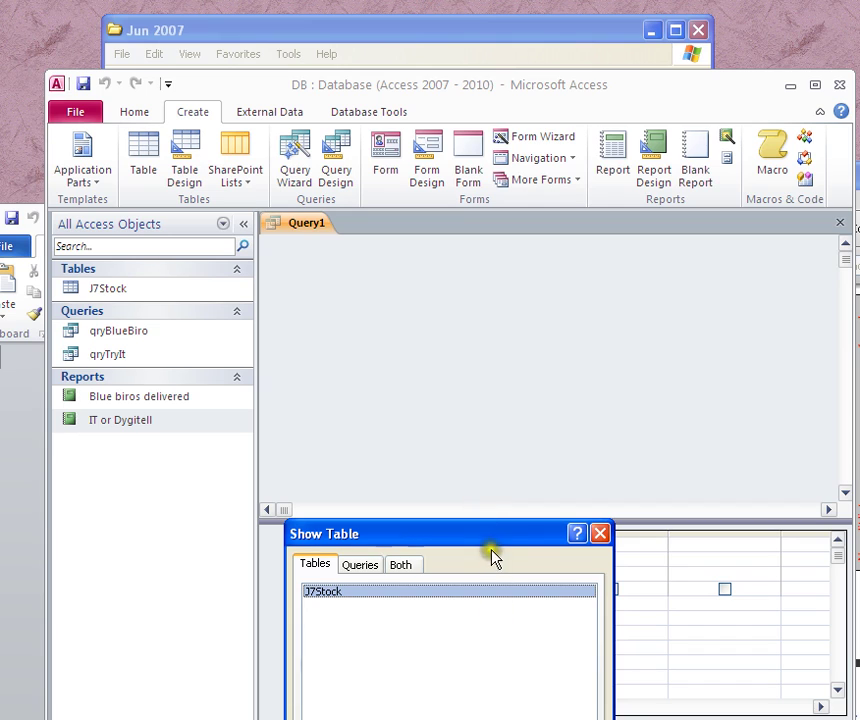
Add the J7Stock table to the new query and close the table selection dialog
{"action": "left_click_drag", "start_coordinate": [495, 528], "coordinate": [497, 349]}
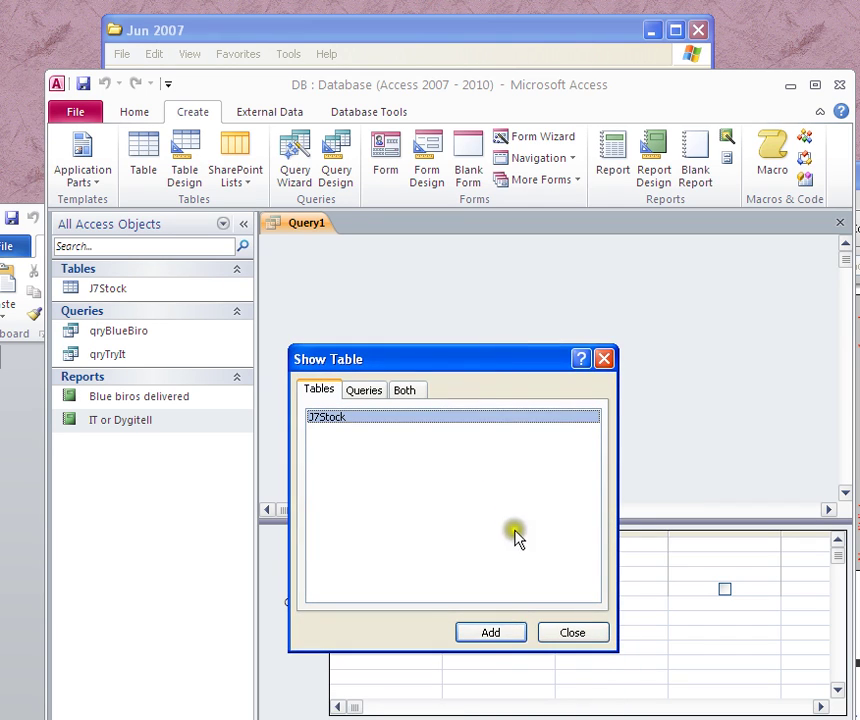
{"action": "left_click", "coordinate": [489, 634]}
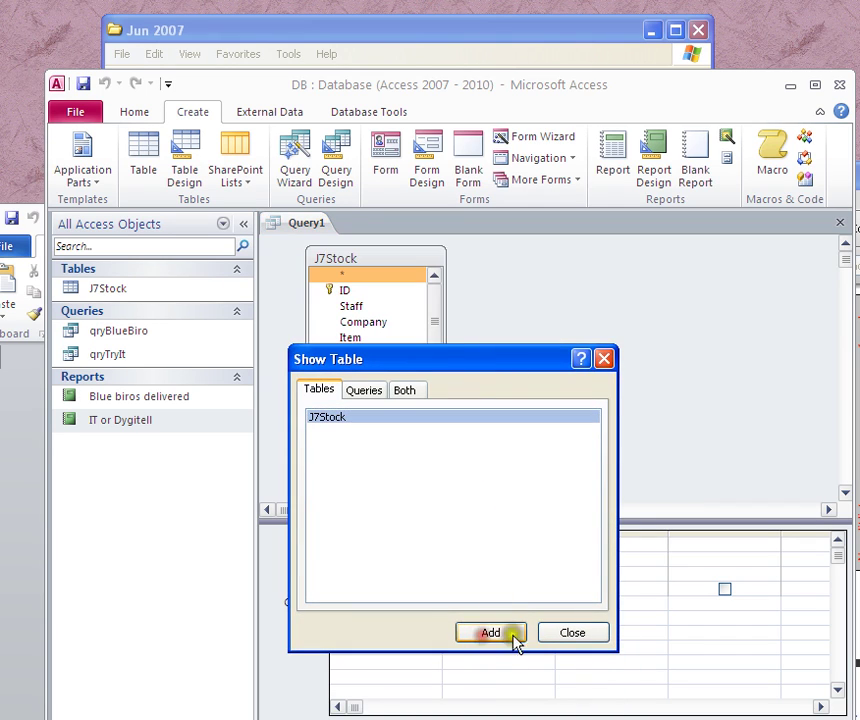
{"action": "left_click", "coordinate": [571, 633]}
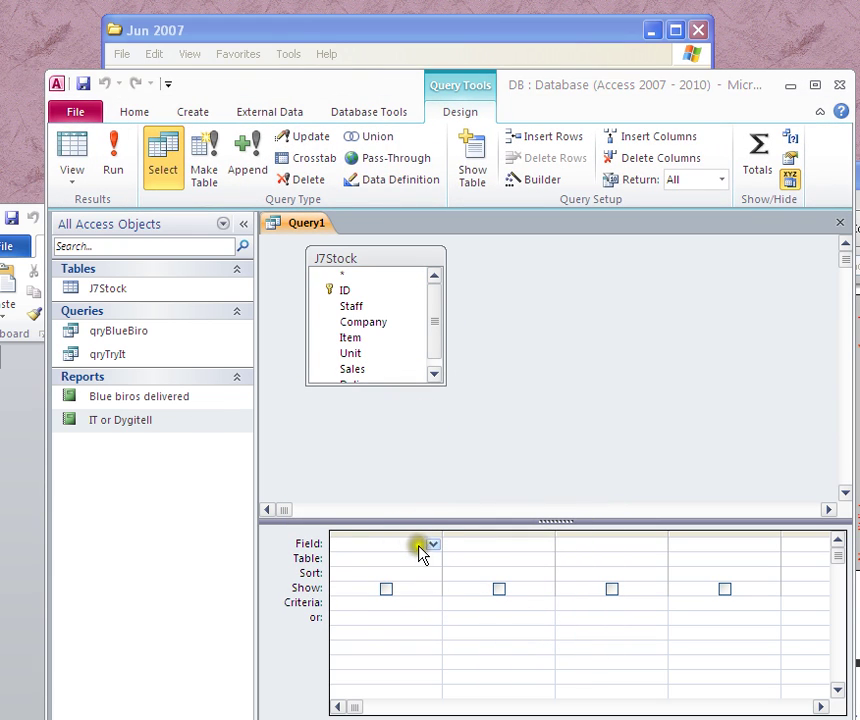
Add the Staff and Sales fields to the query grid, check the resulting records, and return to the query design
{"action": "left_click", "coordinate": [434, 544]}
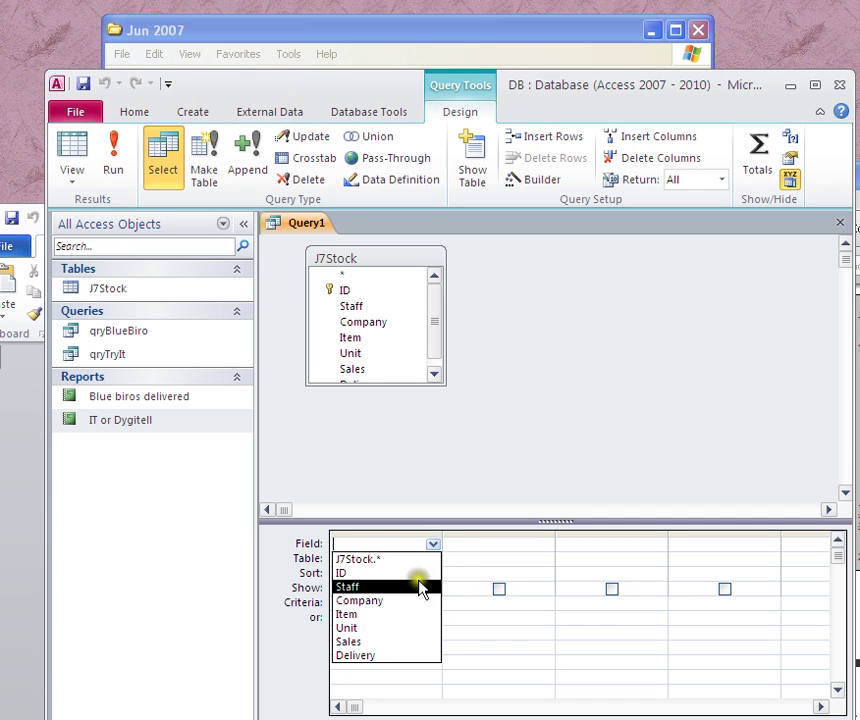
{"action": "left_click", "coordinate": [421, 589]}
{"action": "left_click", "coordinate": [503, 544]}
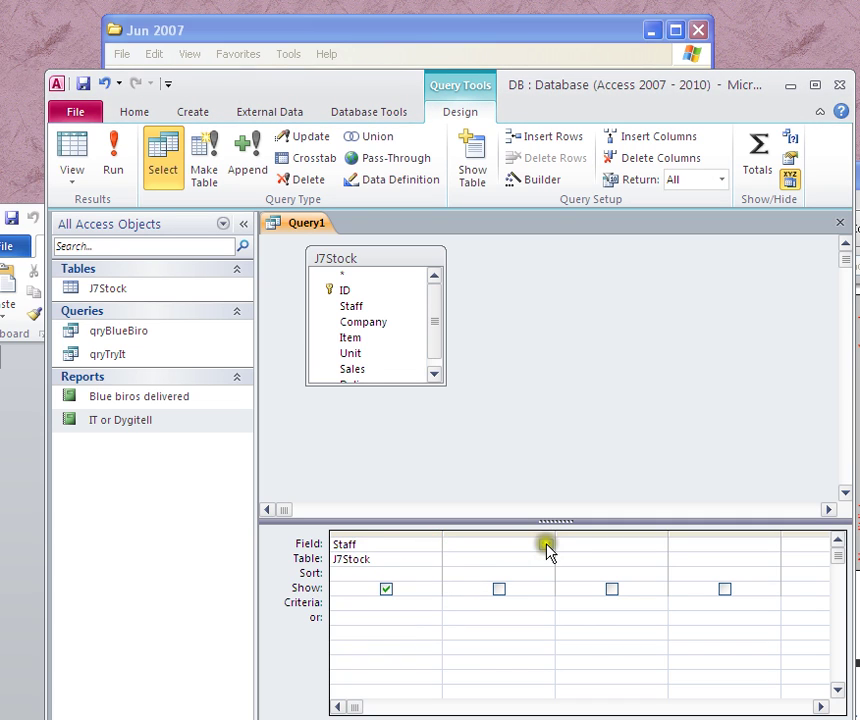
{"action": "left_click", "coordinate": [546, 544]}
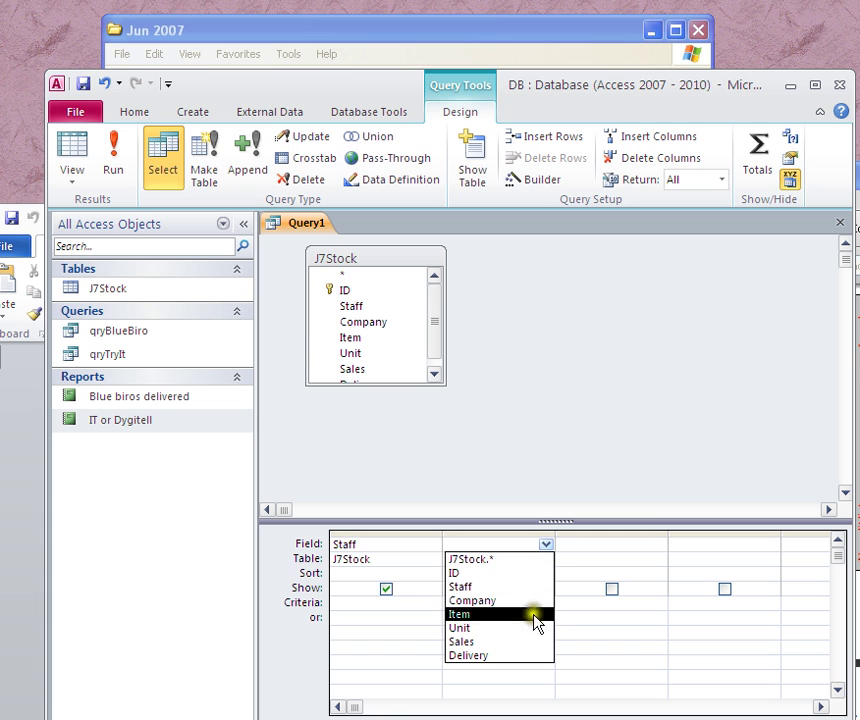
{"action": "left_click", "coordinate": [532, 642]}
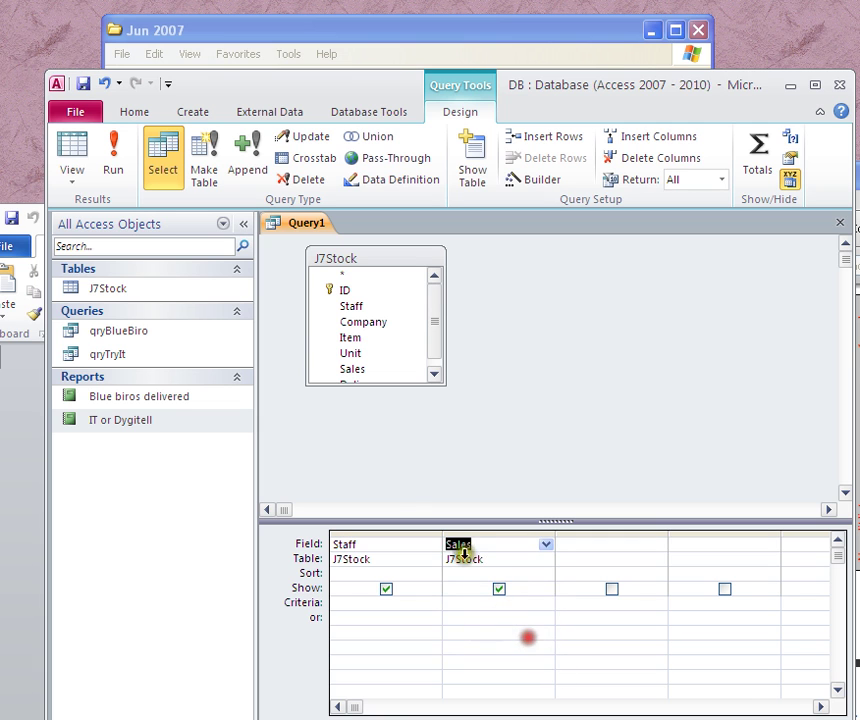
{"action": "left_click", "coordinate": [71, 153]}
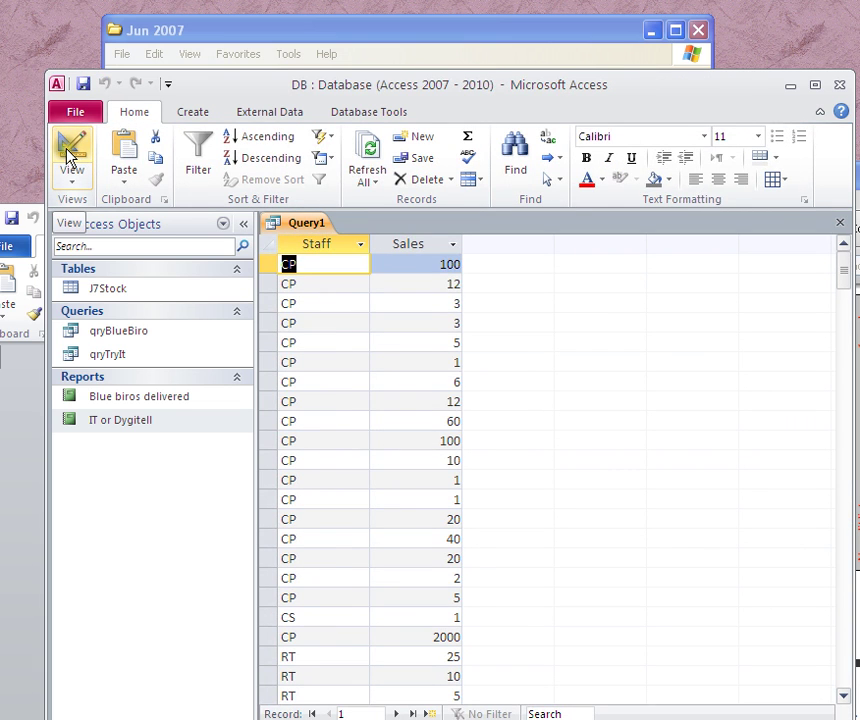
{"action": "left_click", "coordinate": [71, 153]}
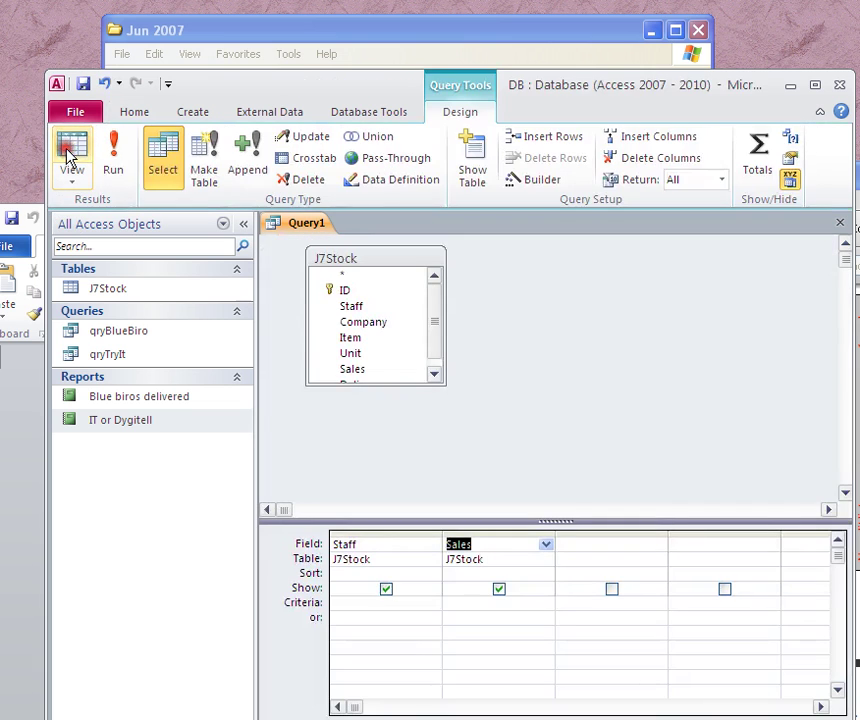
Turn on totals for the query, set Sales to Count, and preview the grouped results before returning to the design
{"action": "left_click", "coordinate": [760, 165]}
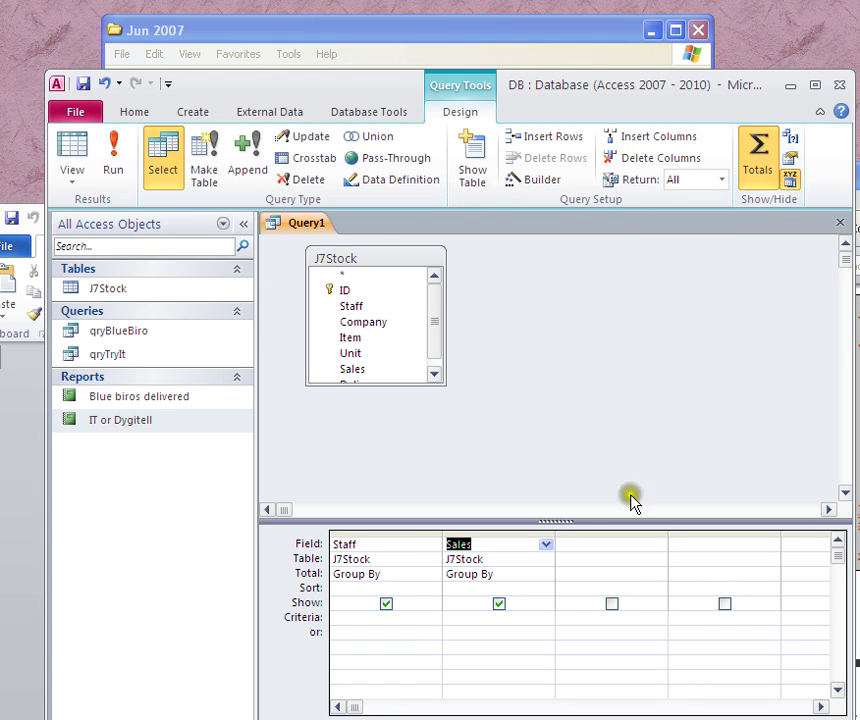
{"action": "left_click", "coordinate": [544, 573]}
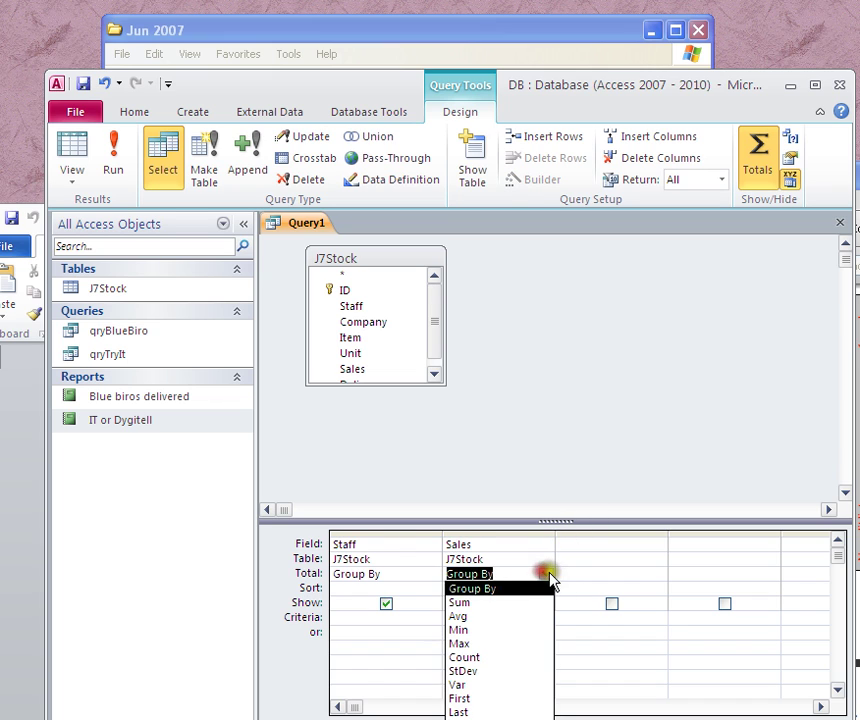
{"action": "left_click", "coordinate": [507, 659]}
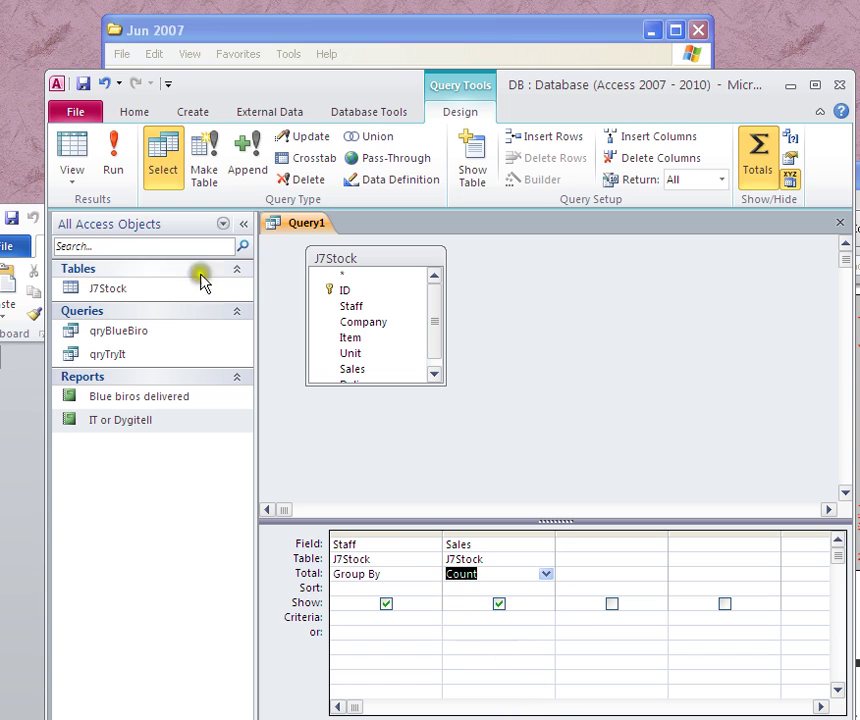
{"action": "left_click", "coordinate": [71, 152]}
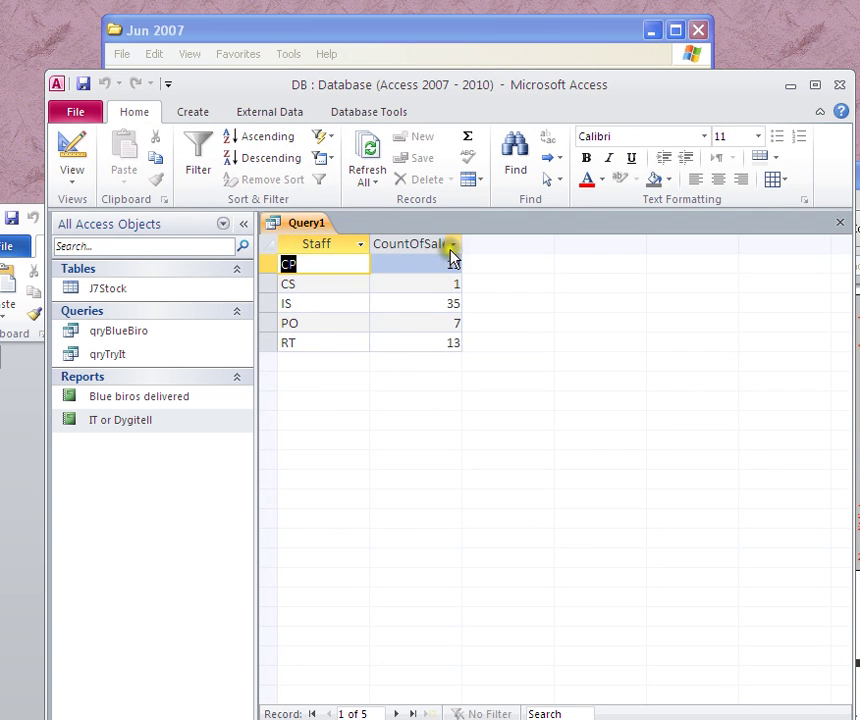
{"action": "left_click", "coordinate": [77, 155]}
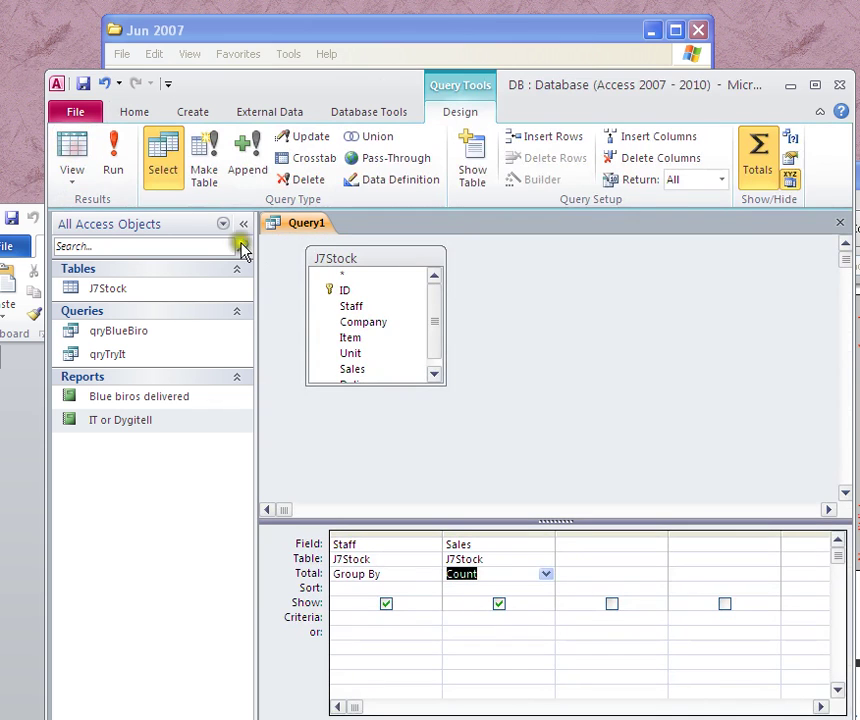
Add a third column defined as Sum of Sales: [Sales], set its total to Sum, and display the query results
{"action": "left_click", "coordinate": [575, 545]}
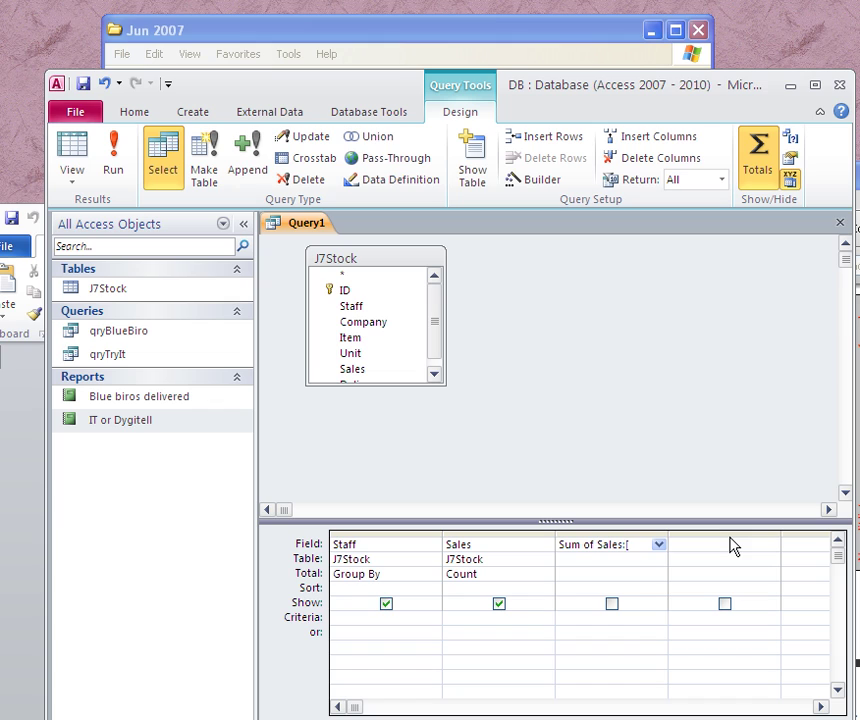
{"action": "type", "text": "s]"}
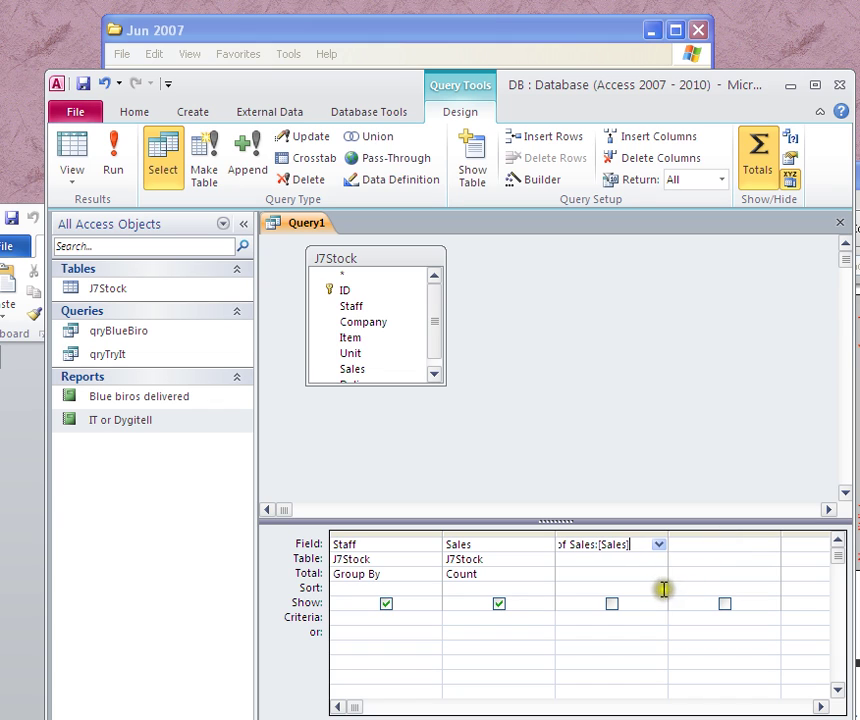
{"action": "left_click", "coordinate": [658, 577]}
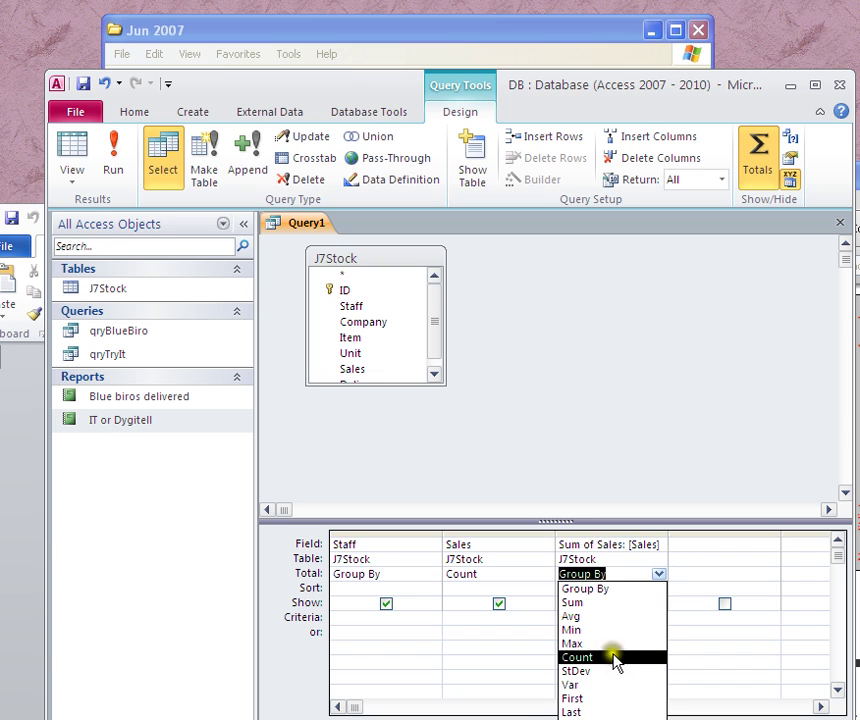
{"action": "left_click", "coordinate": [613, 602]}
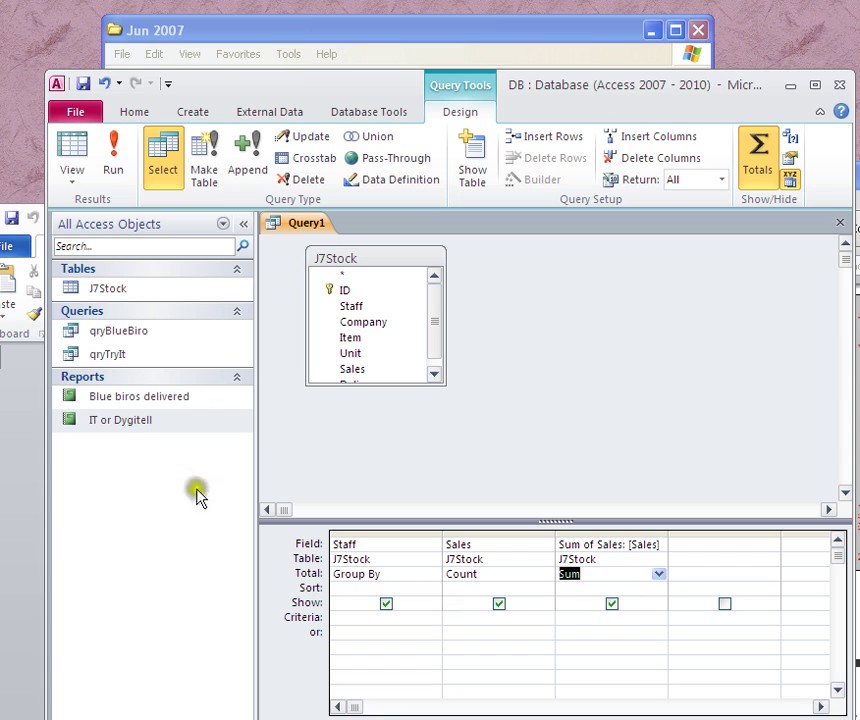
{"action": "left_click", "coordinate": [72, 150]}
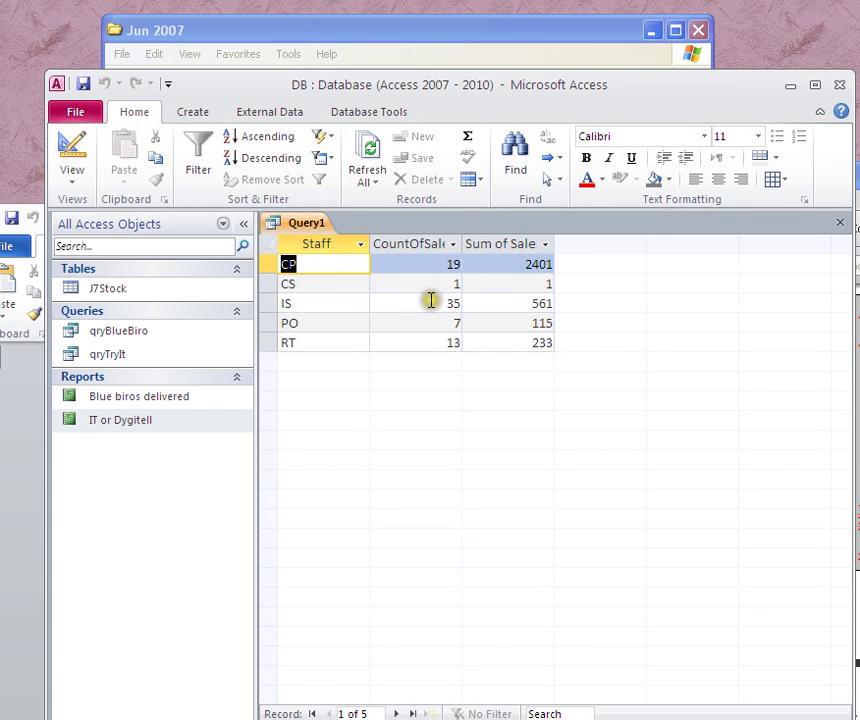
Select and copy all the query results, and compare them with the table and chart in the mark scheme 0418_s07_ms_2.pdf
{"action": "left_click", "coordinate": [268, 252]}
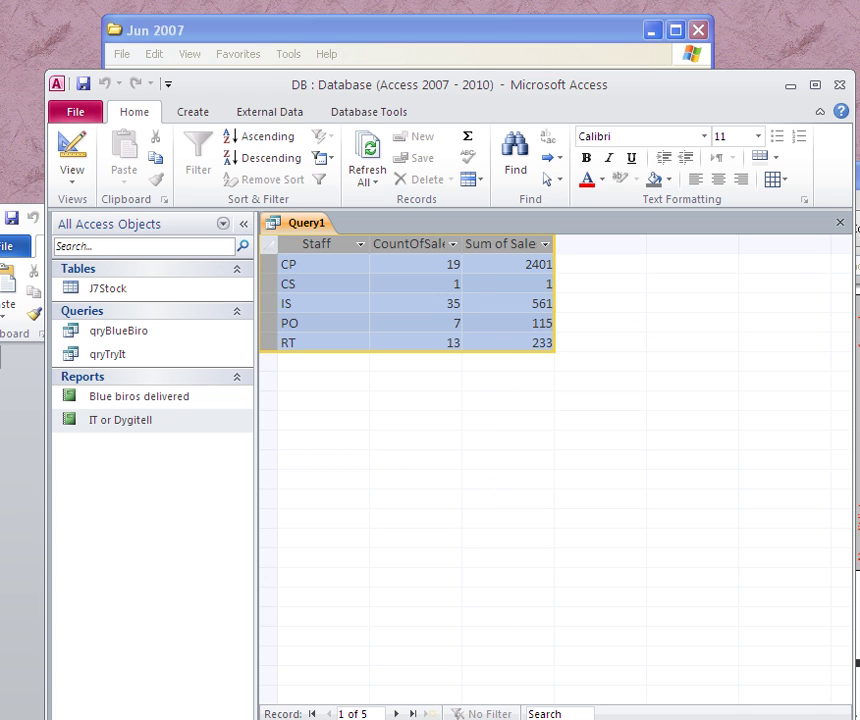
{"action": "key", "text": "alt+Tab"}
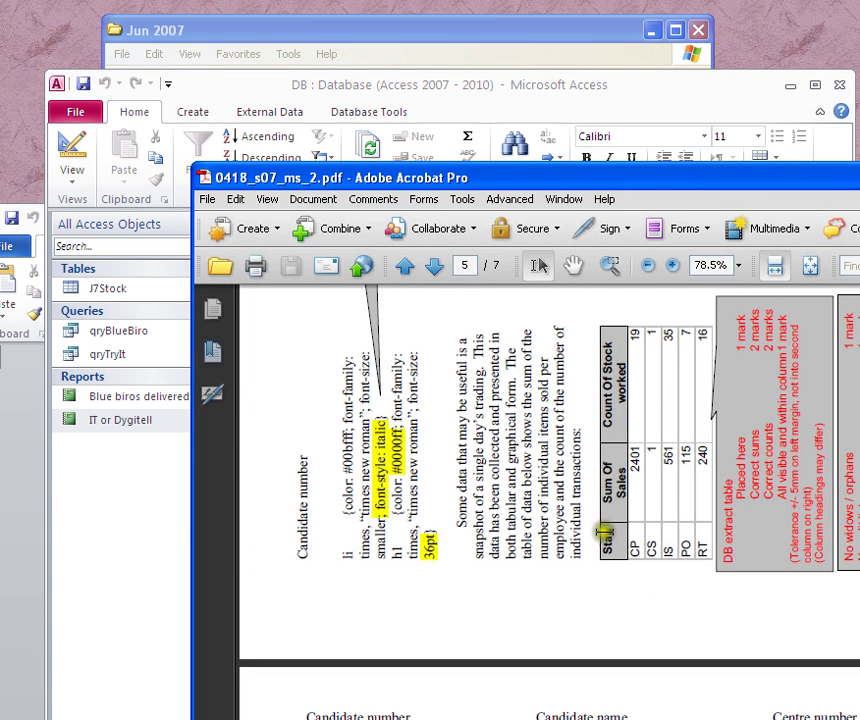
{"action": "left_click", "coordinate": [710, 119]}
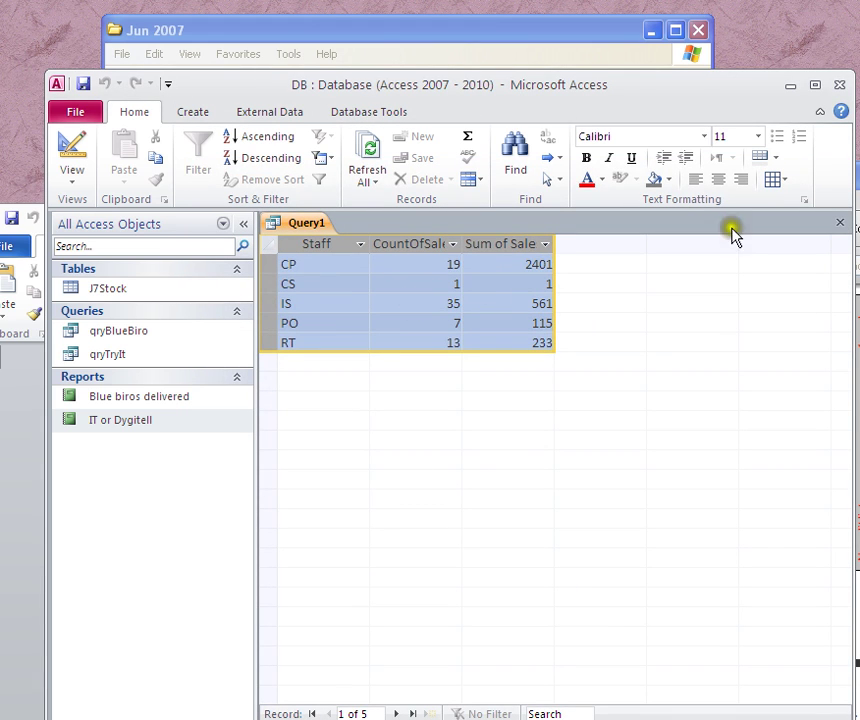
{"action": "key", "text": "alt+Tab"}
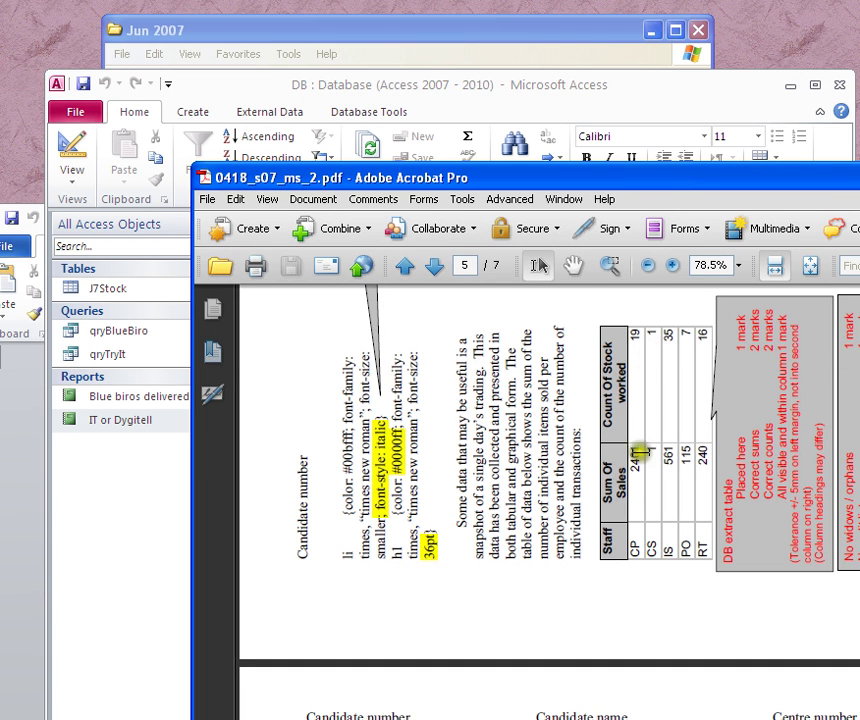
{"action": "scroll", "coordinate": [527, 372], "scroll_direction": "up", "scroll_amount": 6}
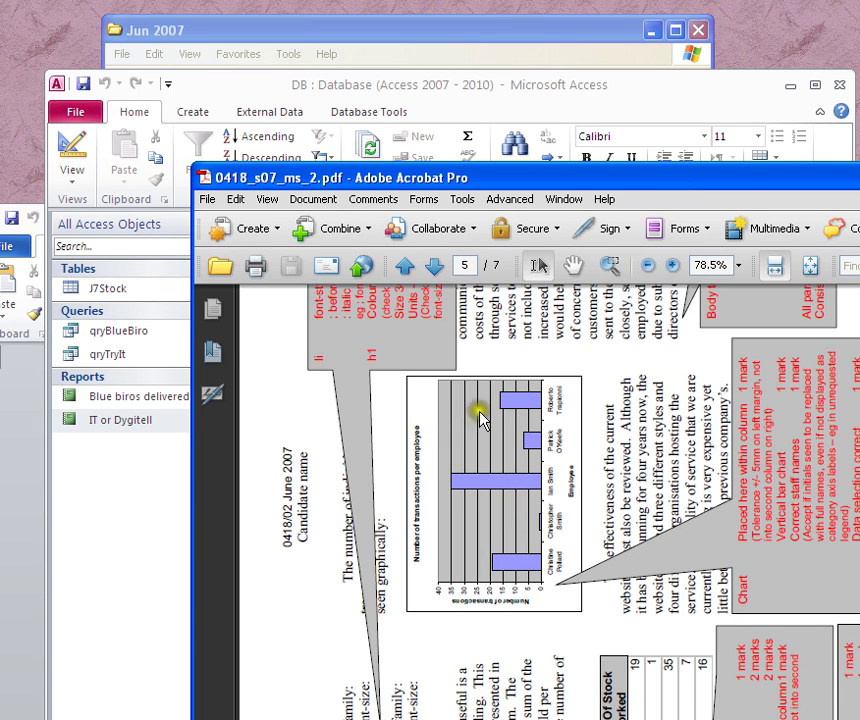
{"action": "left_click", "coordinate": [535, 85]}
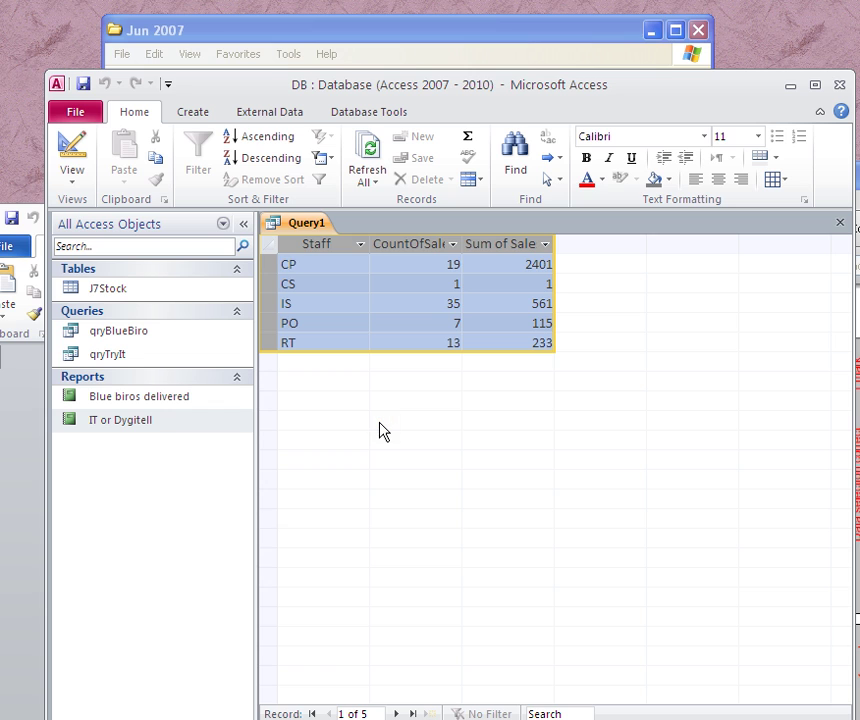
Open the J7staff file from the Jun 2007 folder in Excel
{"action": "left_click", "coordinate": [447, 31]}
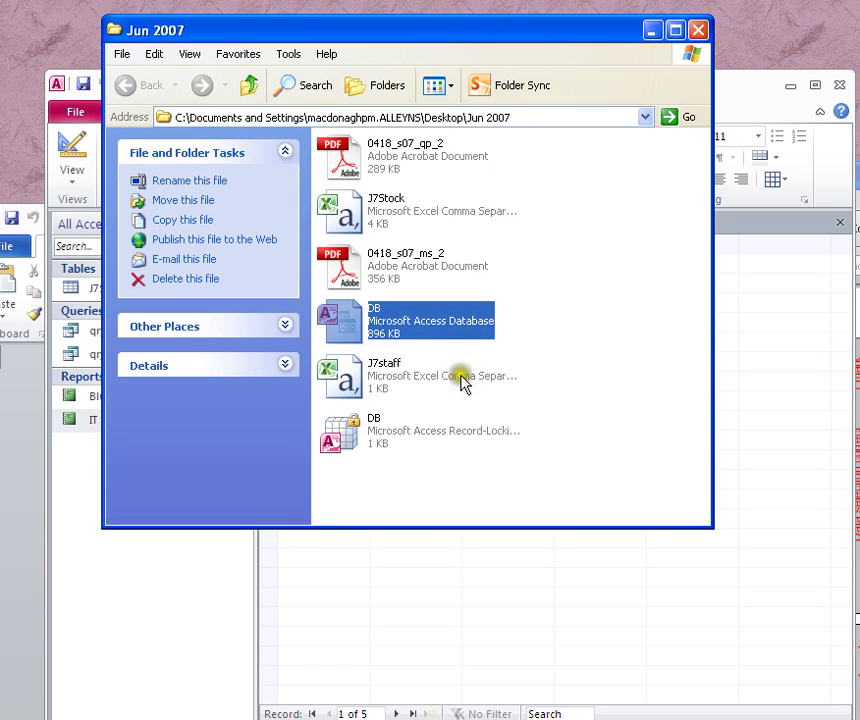
{"action": "left_click", "coordinate": [357, 384]}
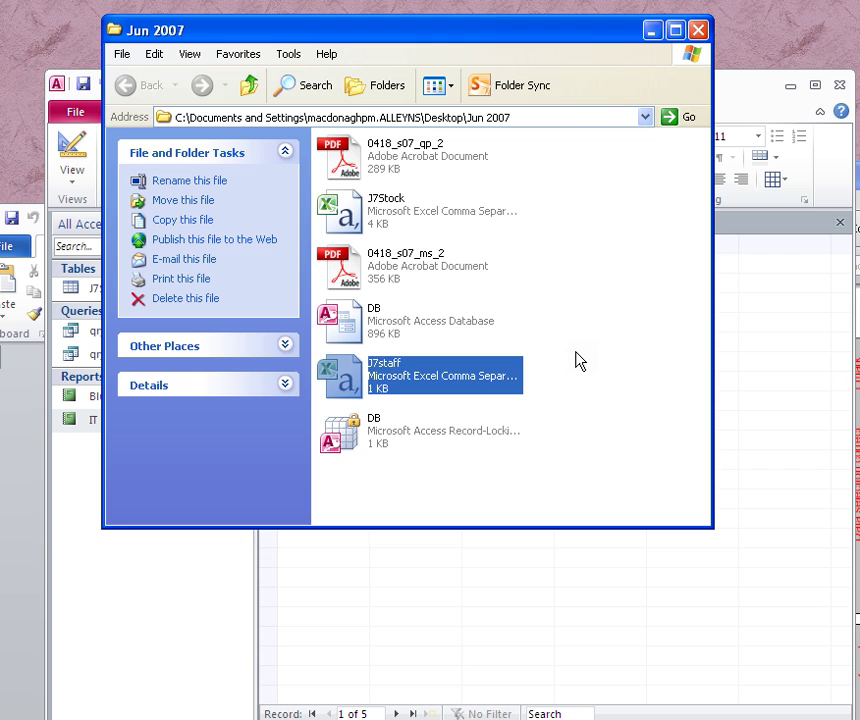
{"action": "key", "text": "Return"}
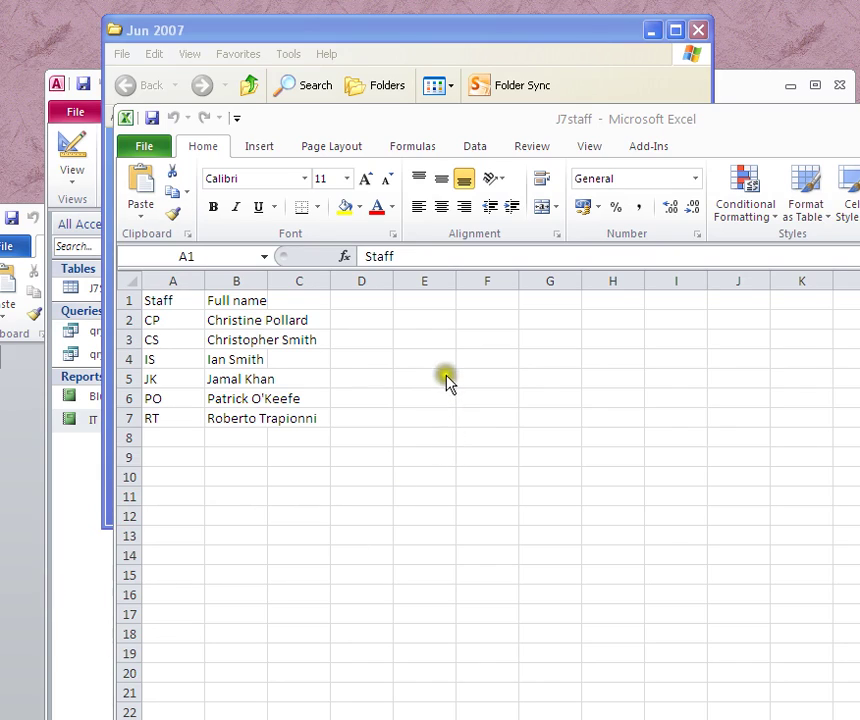
Paste the copied query results into the J7staff sheet starting at cell F4
{"action": "left_click", "coordinate": [480, 372]}
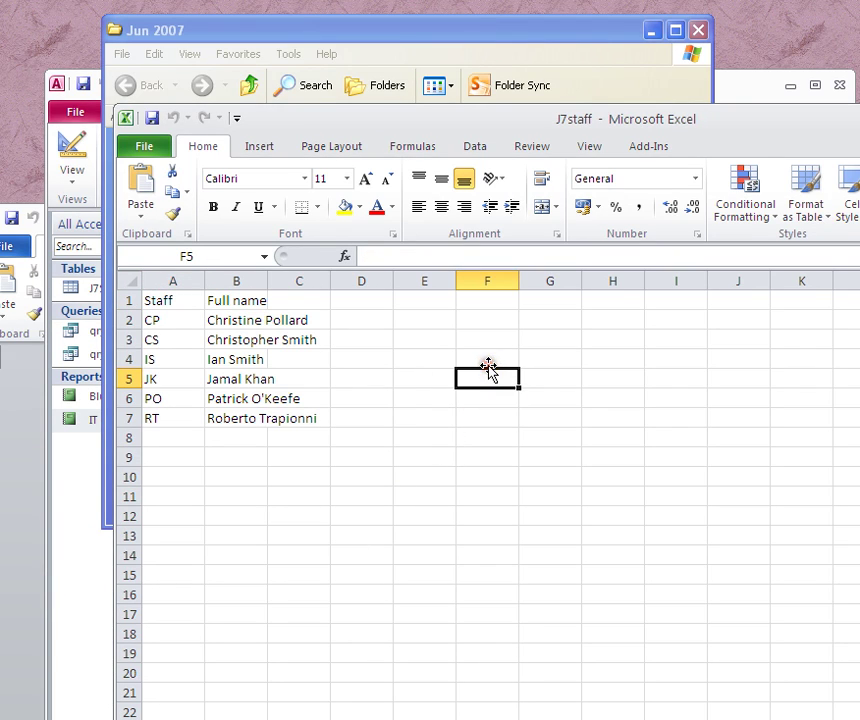
{"action": "left_click", "coordinate": [487, 363]}
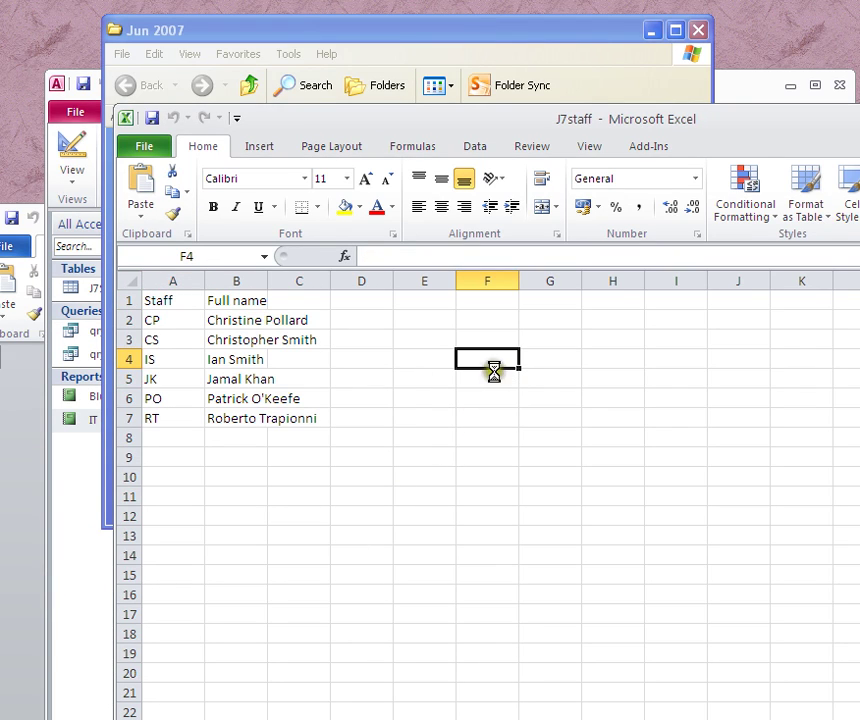
{"action": "type", "text": "Staff\tCountOfSales\tSum of Sales CP\t19\t2401 CS\t1\t1 IS\t35\t561 PO\t7\t115 RT\t13\t233"}
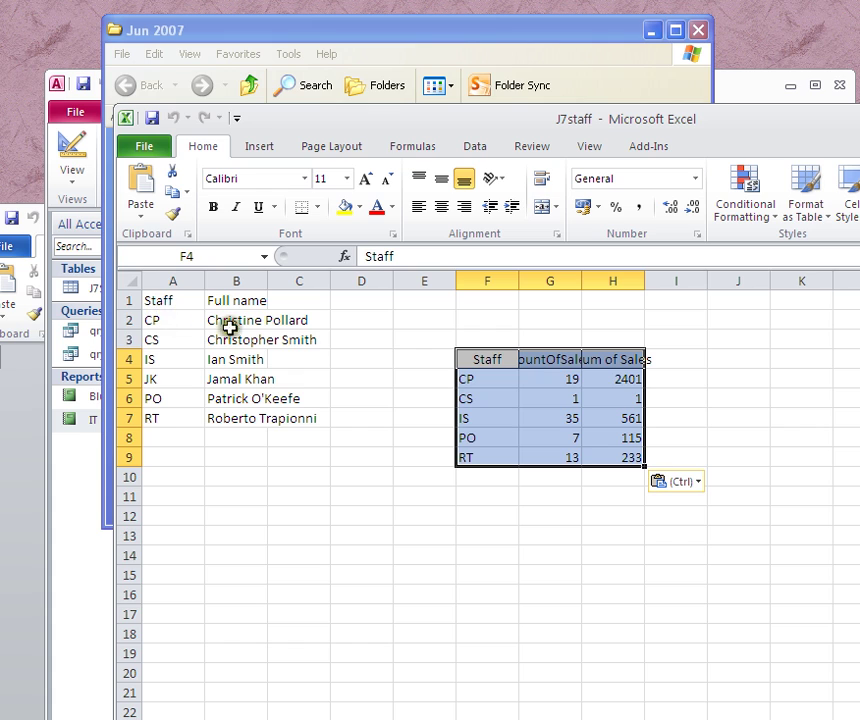
Name the range A2:B7, holding the staff initials and full names, as Staff
{"action": "left_click_drag", "start_coordinate": [172, 320], "coordinate": [232, 361]}
{"action": "left_click", "coordinate": [172, 322]}
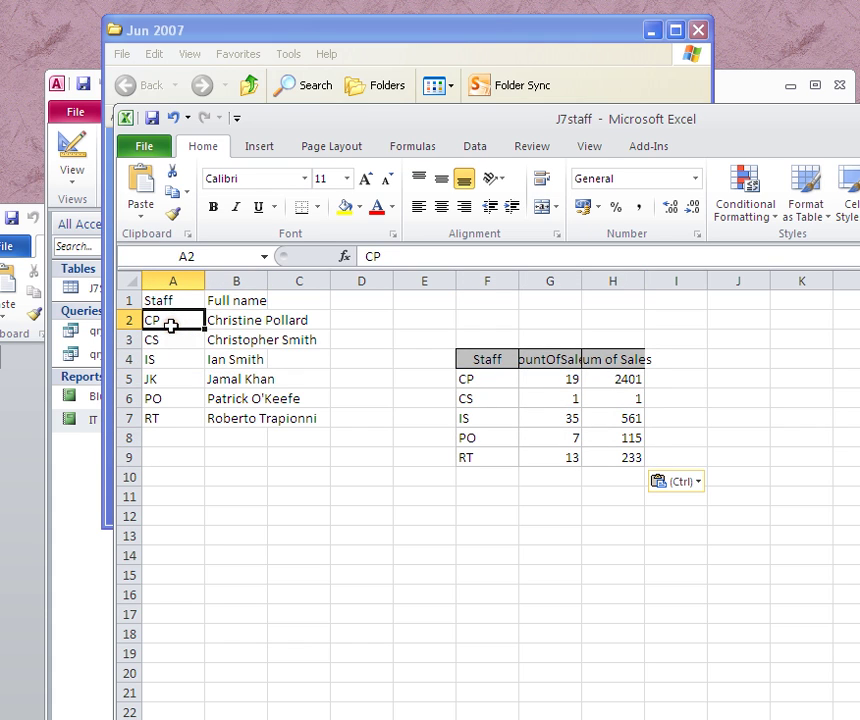
{"action": "left_click_drag", "start_coordinate": [172, 320], "coordinate": [240, 418]}
{"action": "left_click", "coordinate": [180, 256]}
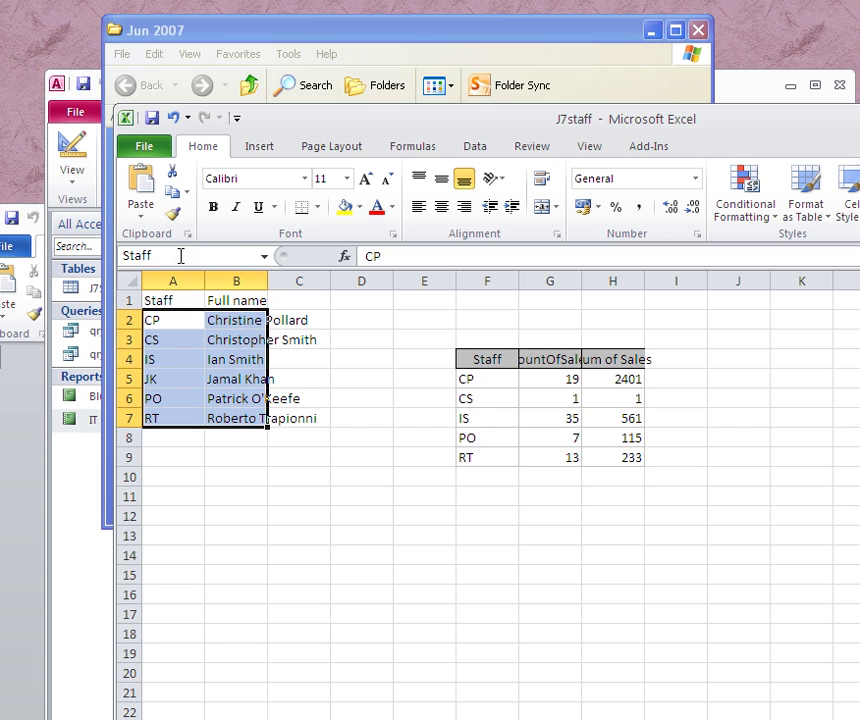
{"action": "key", "text": "Return"}
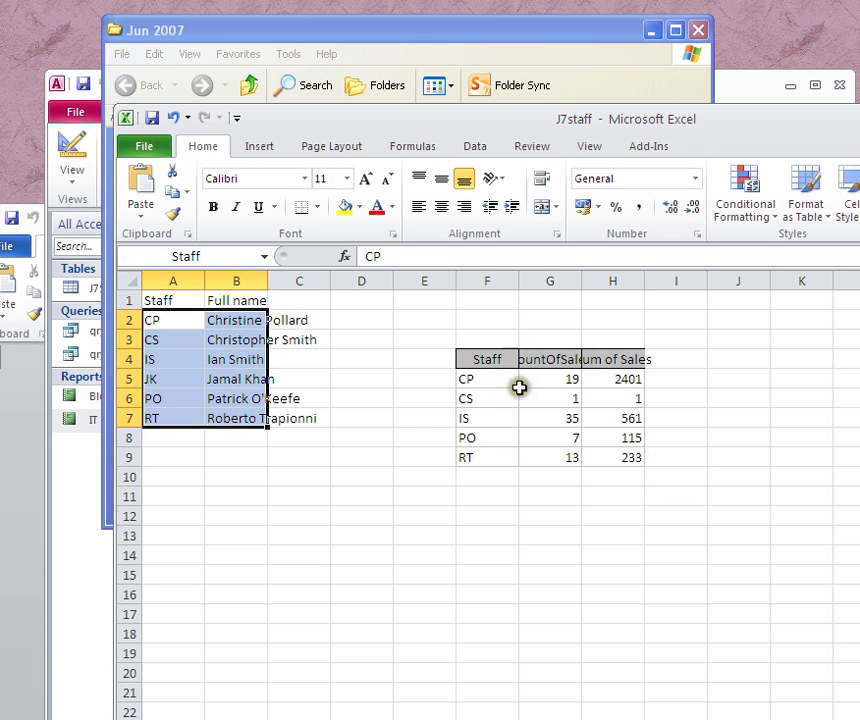
In cell I5, enter =VLOOKUP(F5,Staff,2) to look up the full name matching the staff initials
{"action": "left_click", "coordinate": [723, 361]}
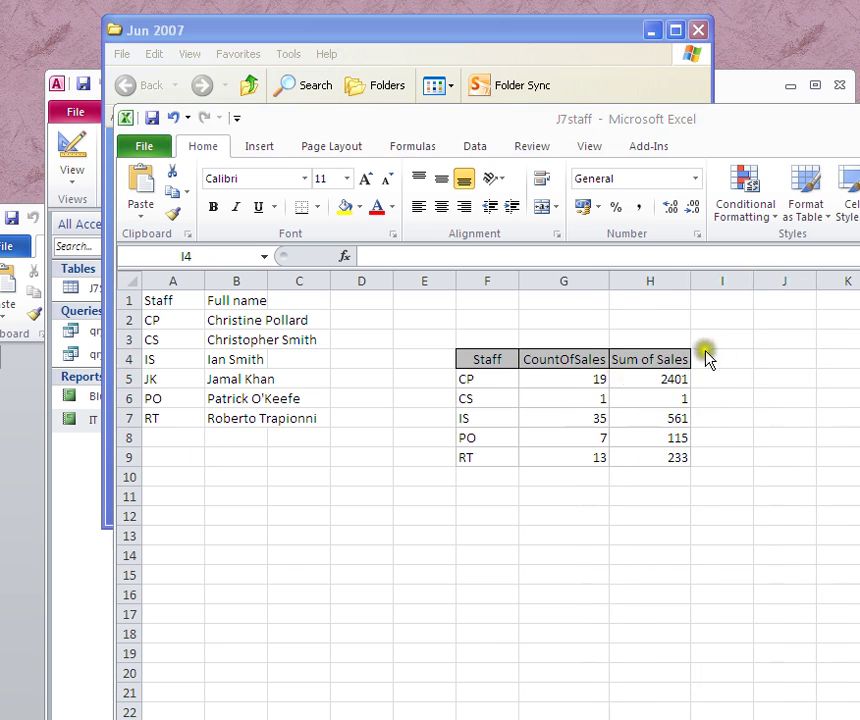
{"action": "left_click", "coordinate": [720, 366]}
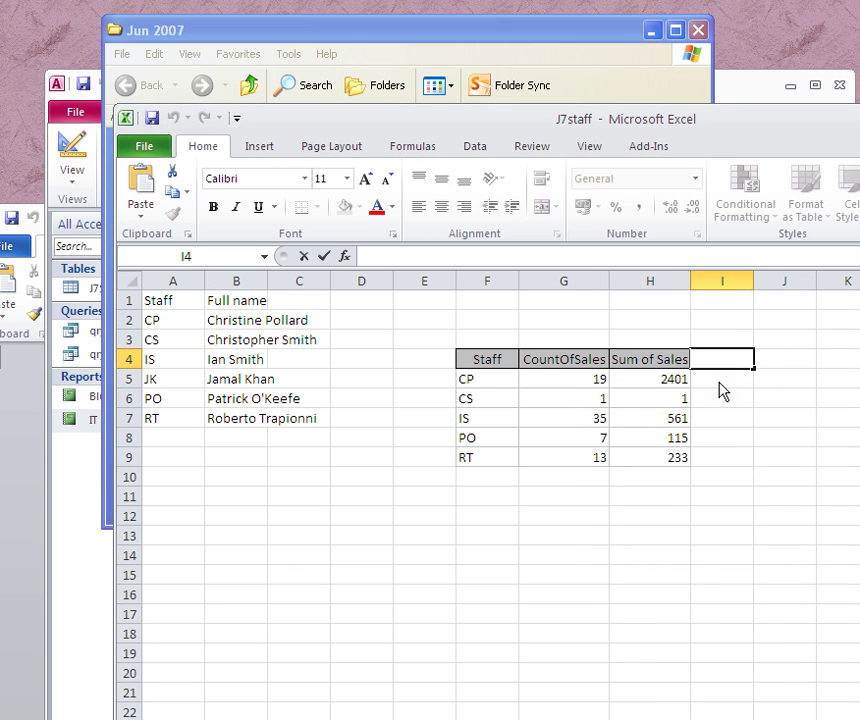
{"action": "left_click", "coordinate": [720, 381]}
{"action": "type", "text": "=v"}
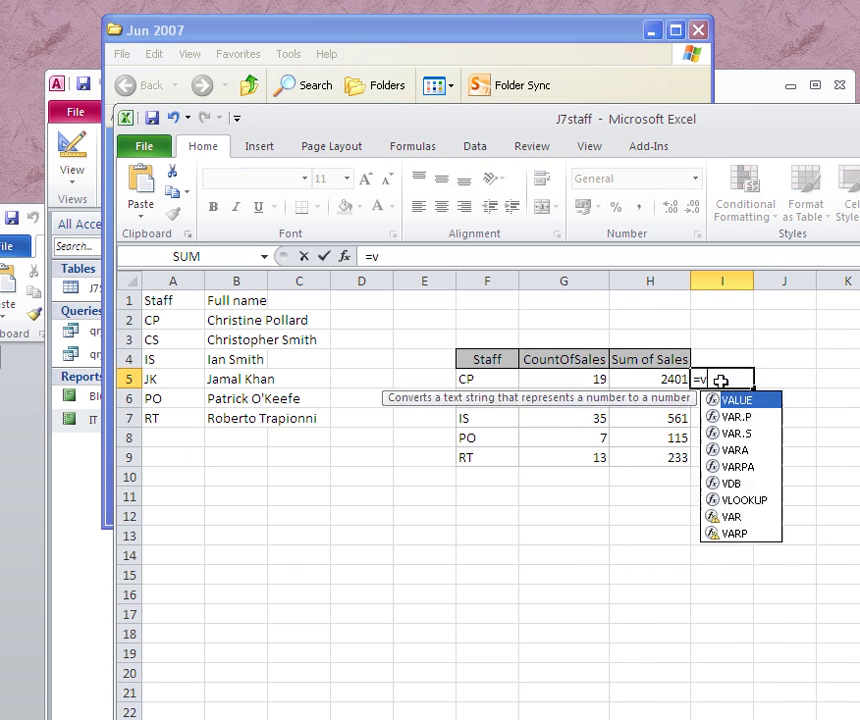
{"action": "type", "text": "lookup"}
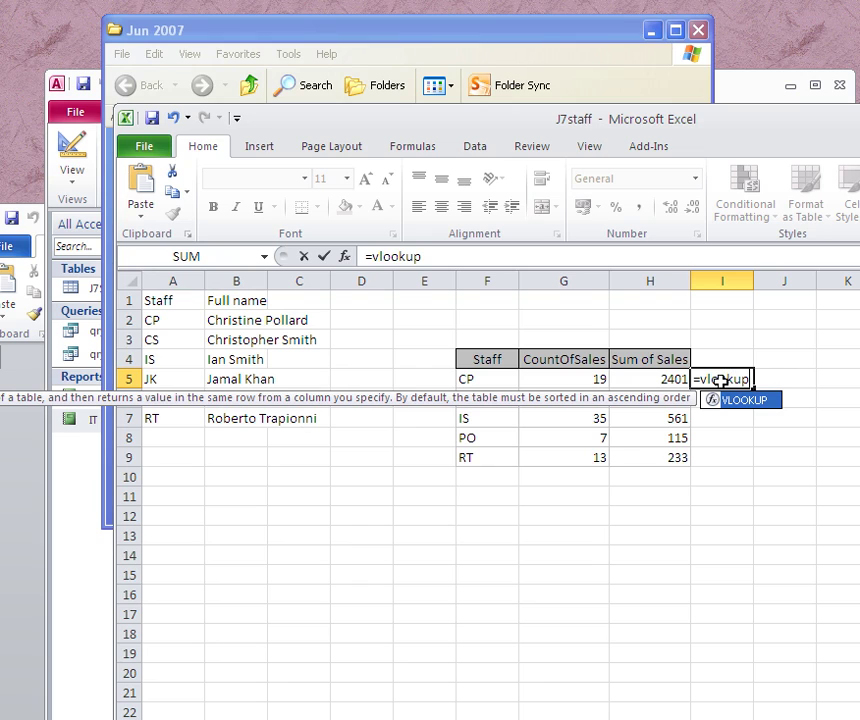
{"action": "type", "text": "("}
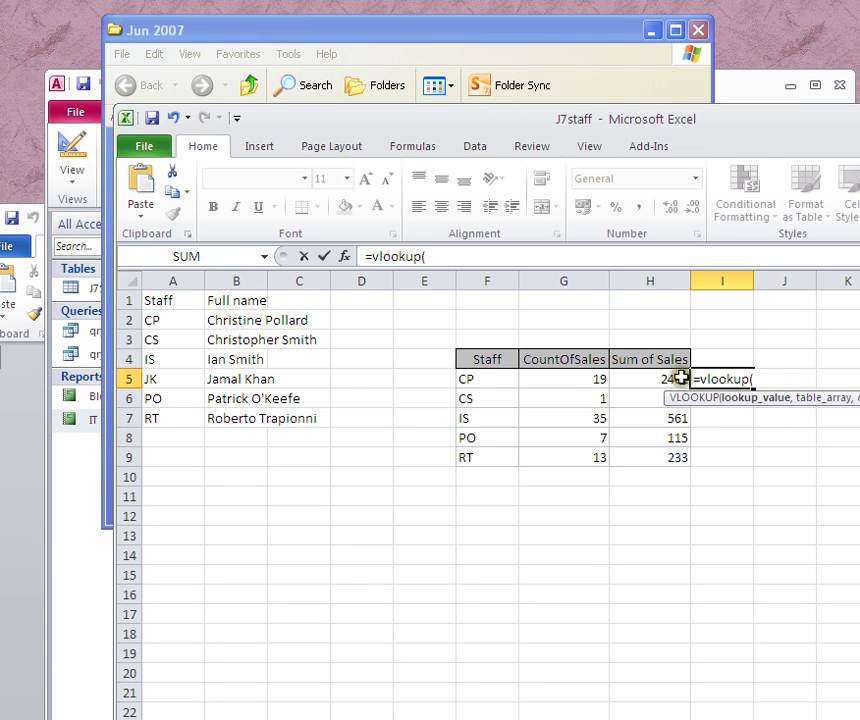
{"action": "left_click", "coordinate": [477, 381]}
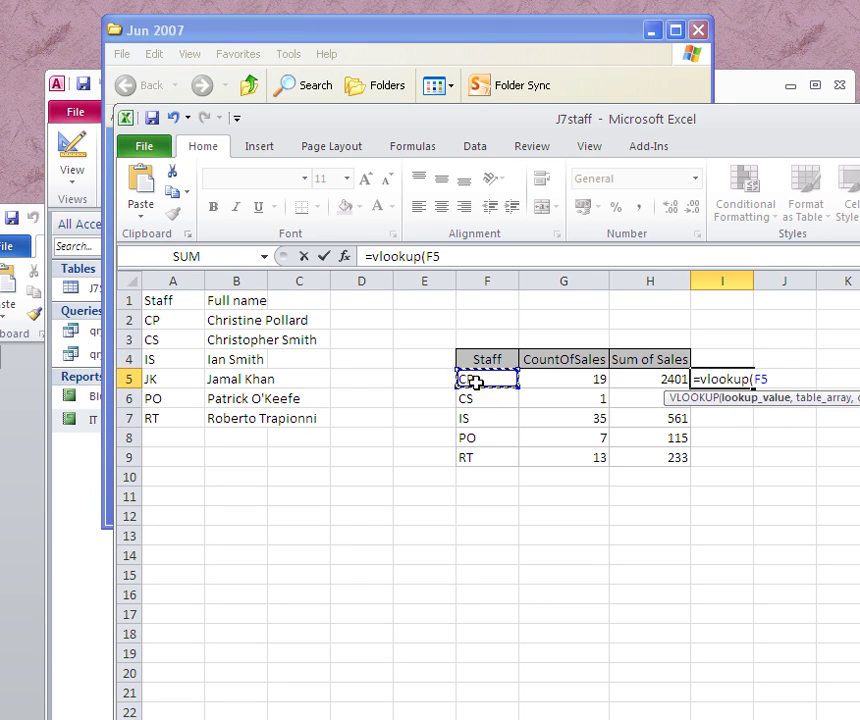
{"action": "type", "text": ",S"}
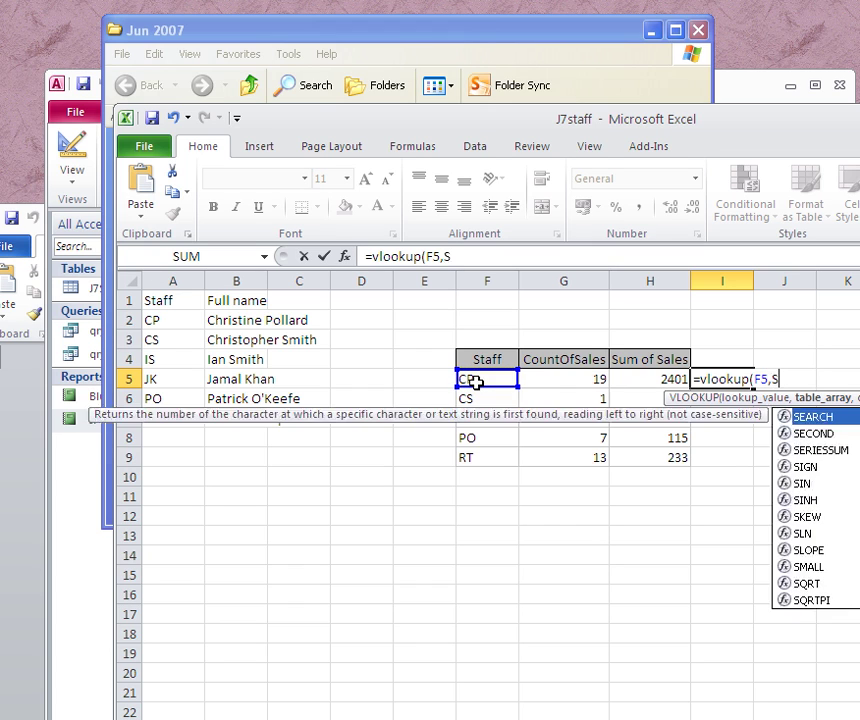
{"action": "type", "text": "t"}
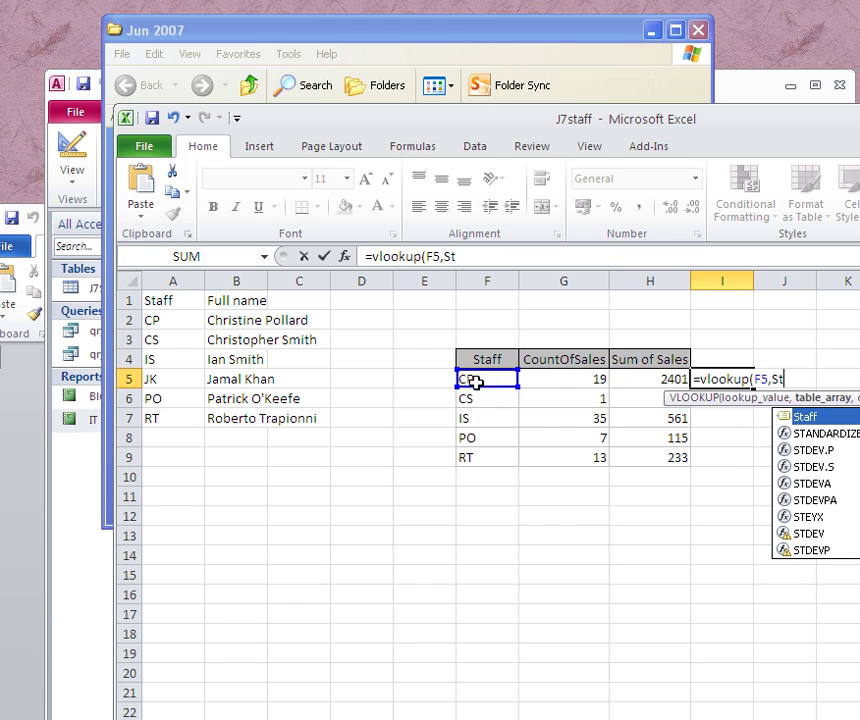
{"action": "double_click", "coordinate": [789, 415]}
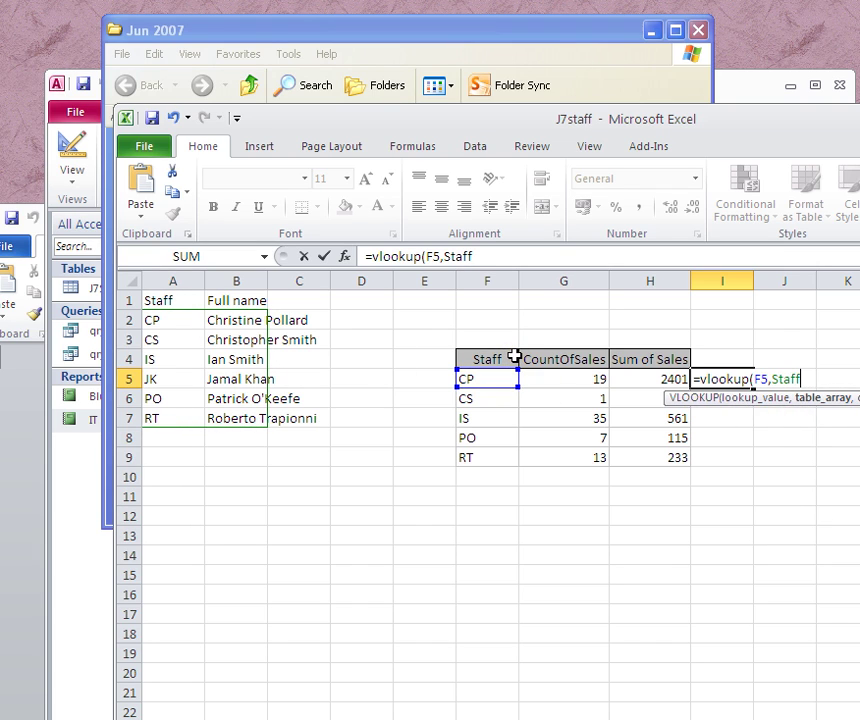
{"action": "type", "text": ",2"}
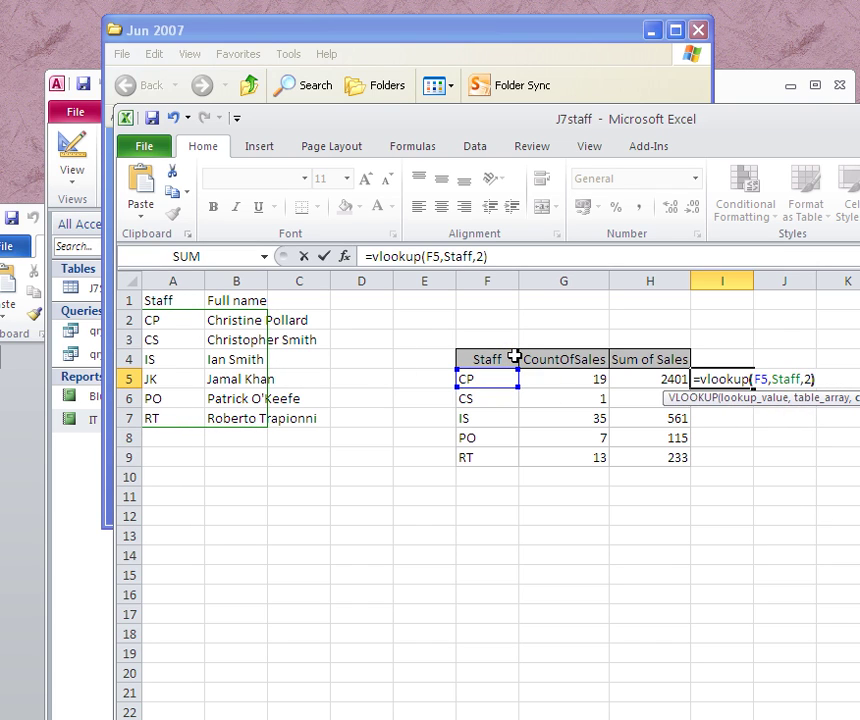
{"action": "type", "text": ")"}
{"action": "key", "text": "Return"}
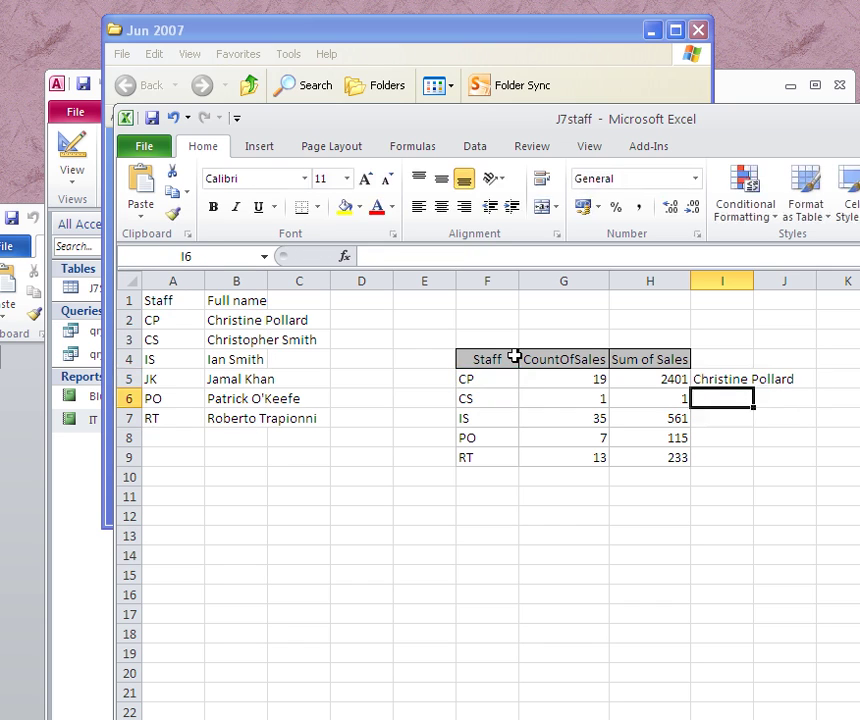
Fill the I5 lookup formula down to I9 and enter the heading Staff Name in I4
{"action": "left_click", "coordinate": [724, 378]}
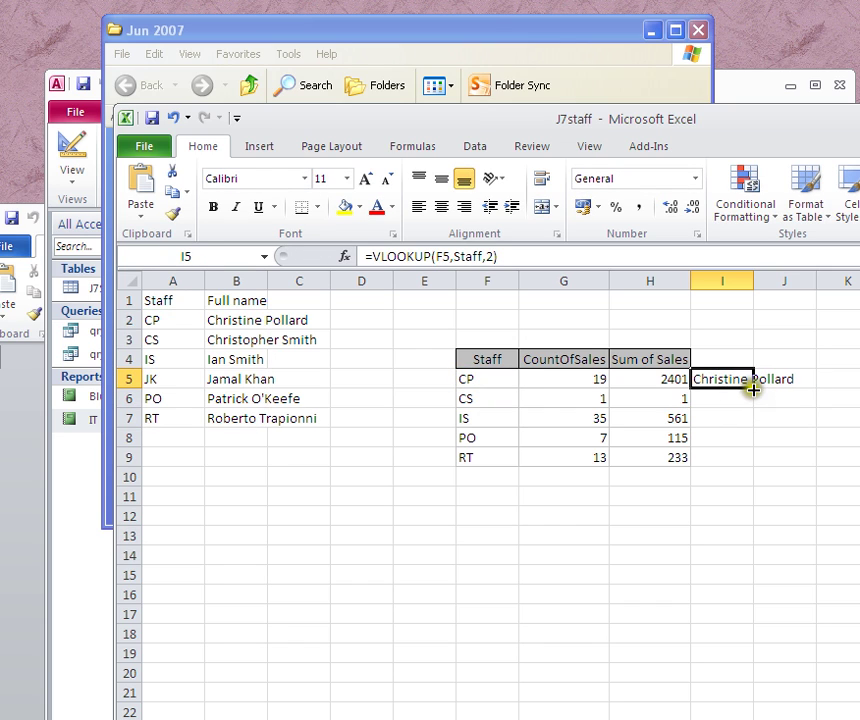
{"action": "left_click_drag", "start_coordinate": [752, 389], "coordinate": [744, 474]}
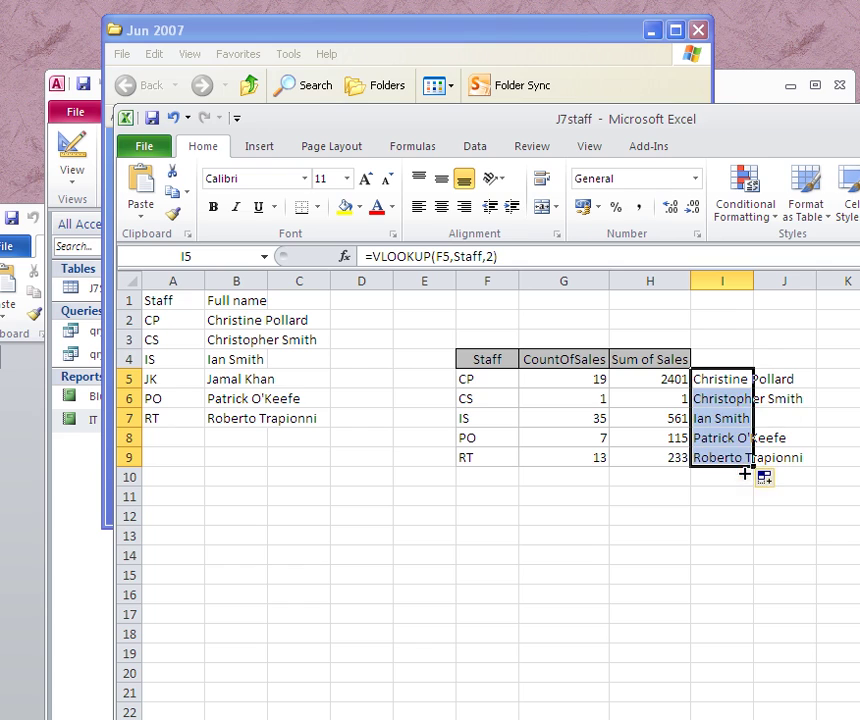
{"action": "left_click", "coordinate": [708, 359]}
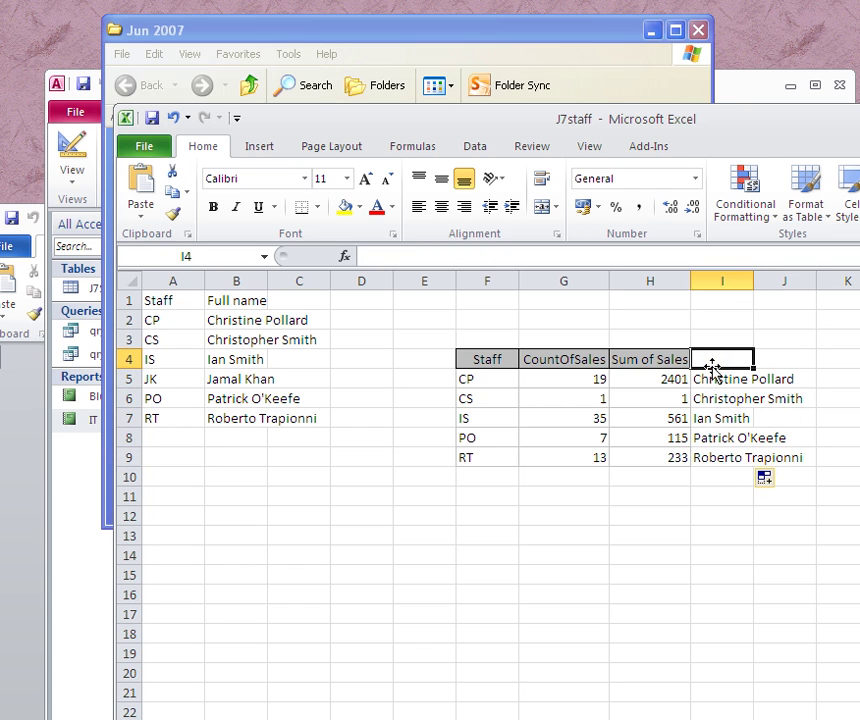
{"action": "type", "text": "Staff Name"}
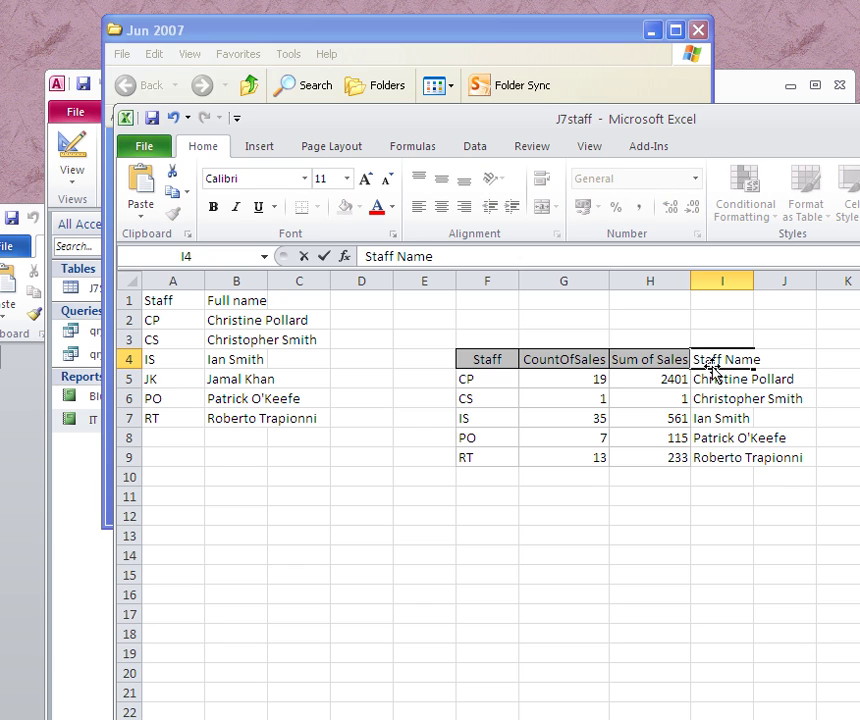
Review tasks 47 to 52 in the question paper 0418_s07_qp_2.pdf and check the expected table in 0418_s07_ms_2.pdf
{"action": "left_click", "coordinate": [626, 707]}
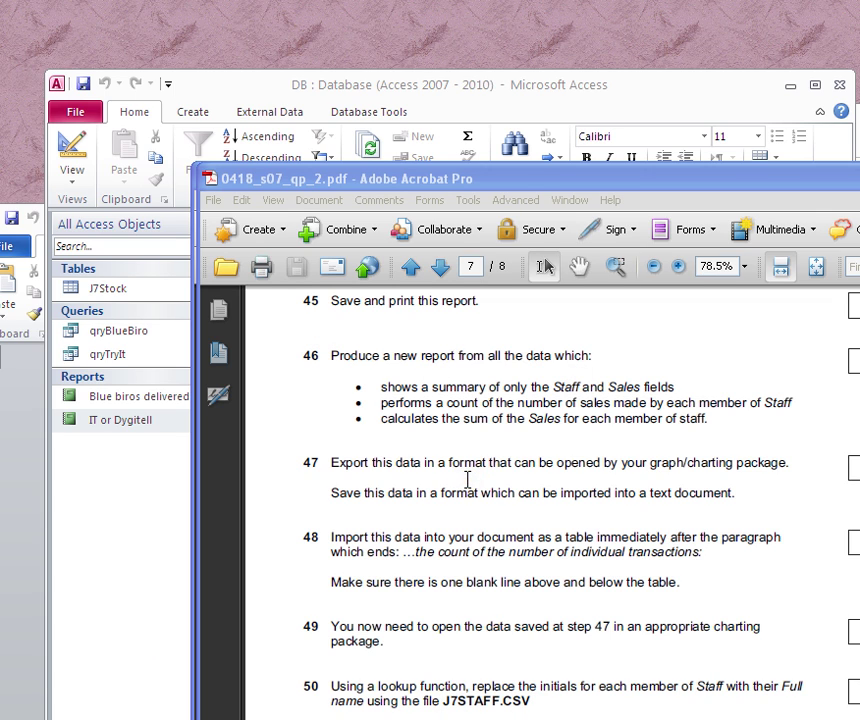
{"action": "left_click_drag", "start_coordinate": [327, 462], "coordinate": [758, 463]}
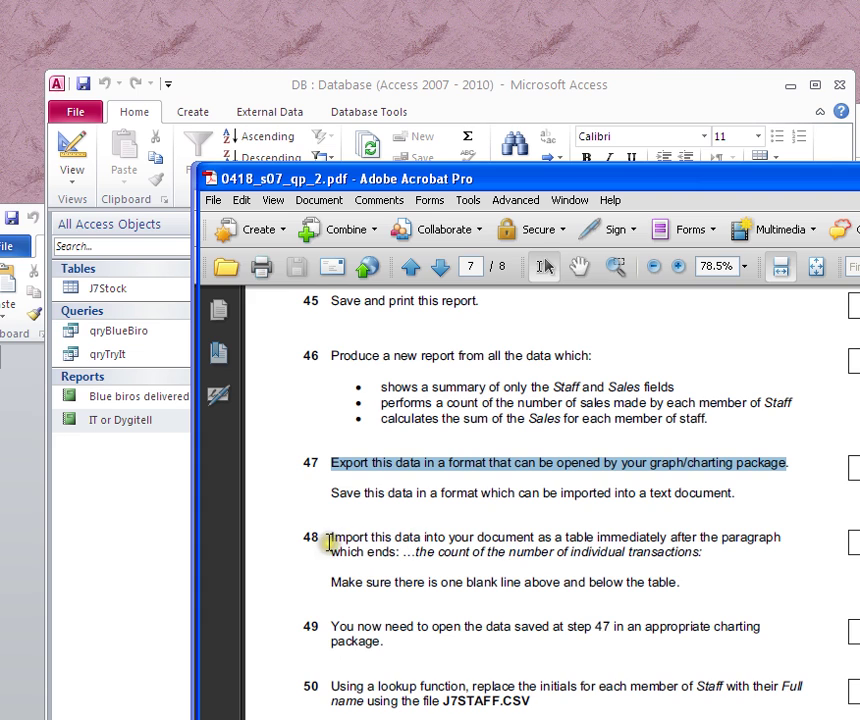
{"action": "left_click_drag", "start_coordinate": [328, 541], "coordinate": [598, 537]}
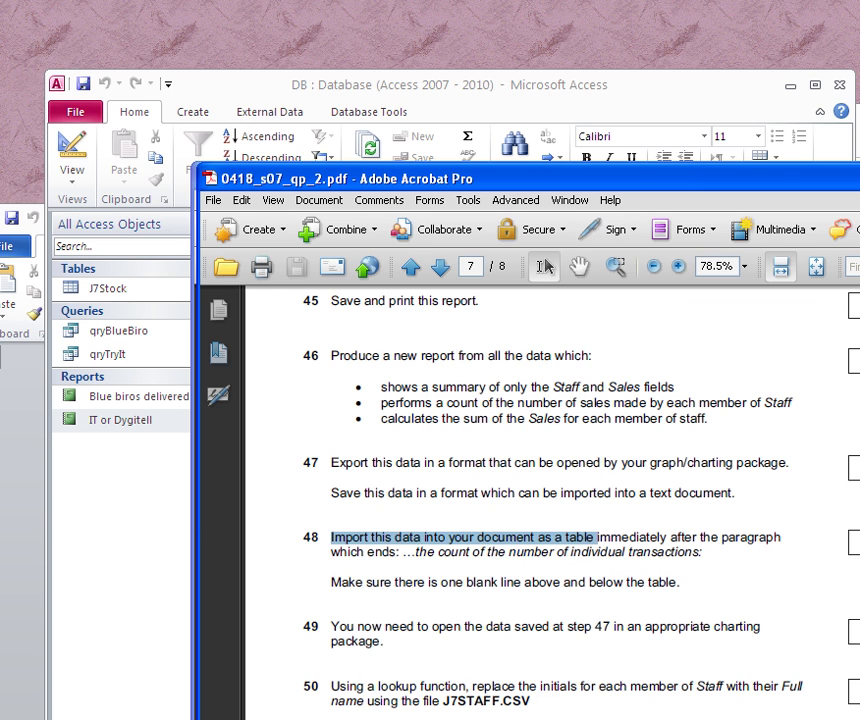
{"action": "key", "text": "alt+Tab"}
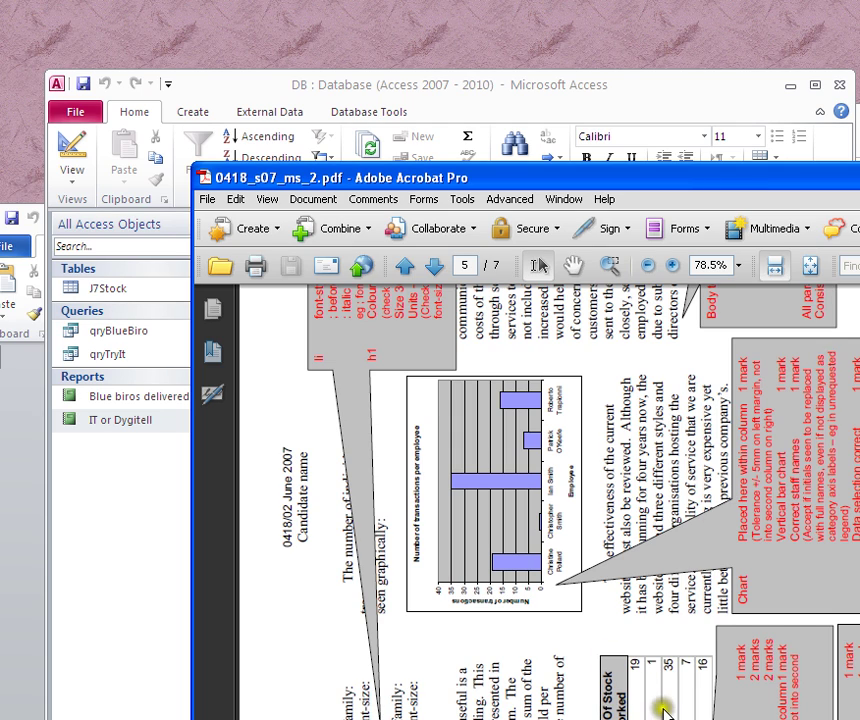
{"action": "left_click_drag", "start_coordinate": [714, 181], "coordinate": [694, 93]}
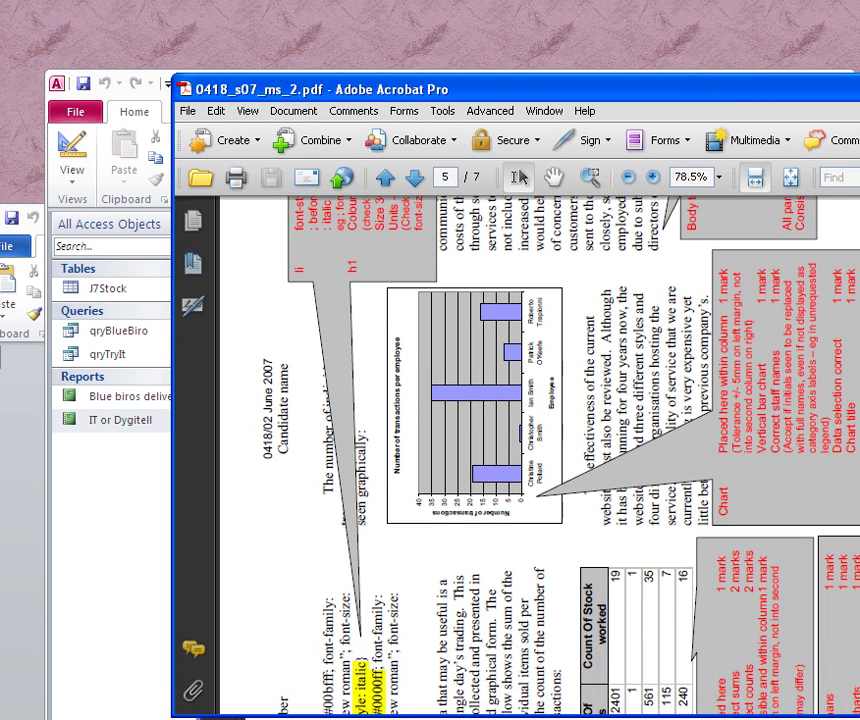
{"action": "scroll", "coordinate": [520, 450], "scroll_direction": "down", "scroll_amount": 3}
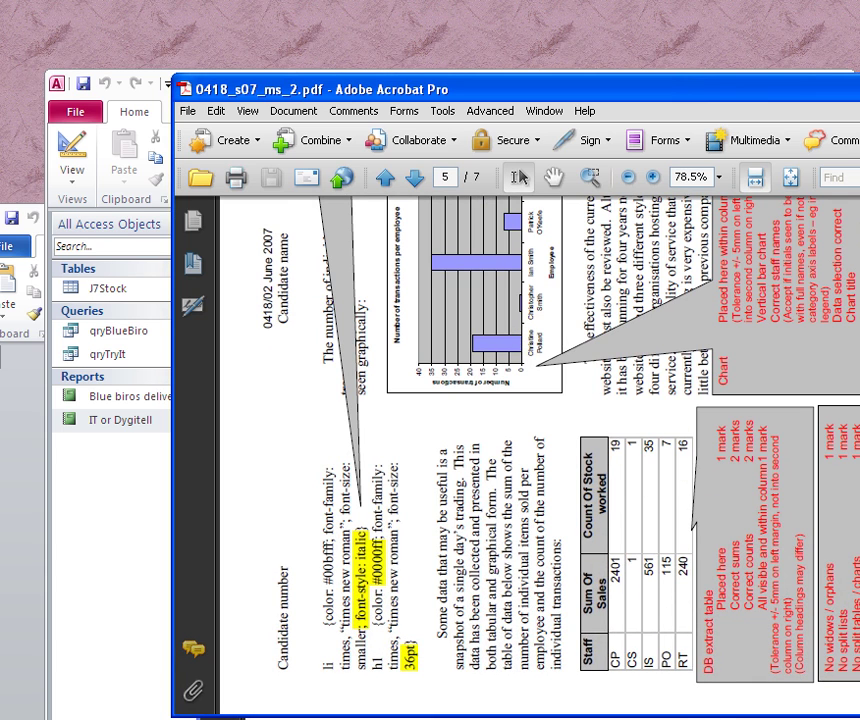
{"action": "key", "text": "alt+Tab"}
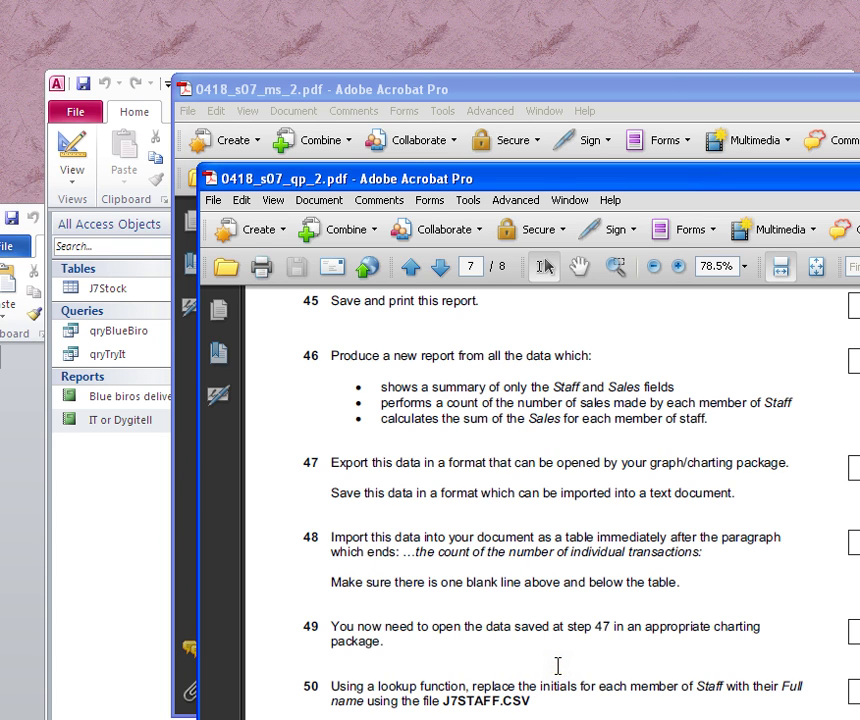
{"action": "scroll", "coordinate": [558, 665], "scroll_direction": "down", "scroll_amount": 1}
{"action": "scroll", "coordinate": [558, 665], "scroll_direction": "down", "scroll_amount": 1}
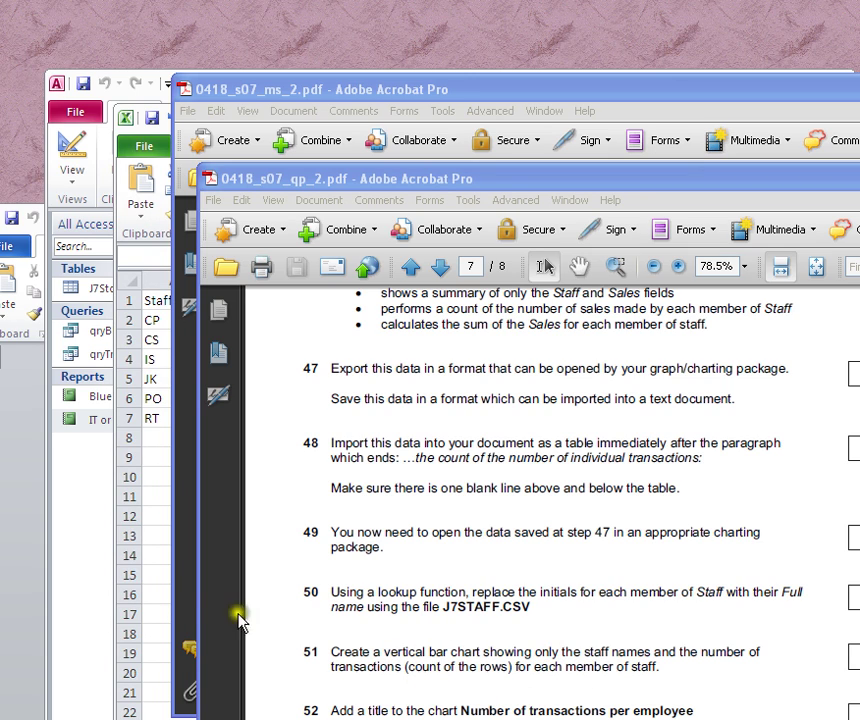
Back in the J7staff workbook in Excel, move the CountOfSales range G4:G9 to J4:J9 and widen column I
{"action": "left_click", "coordinate": [150, 496]}
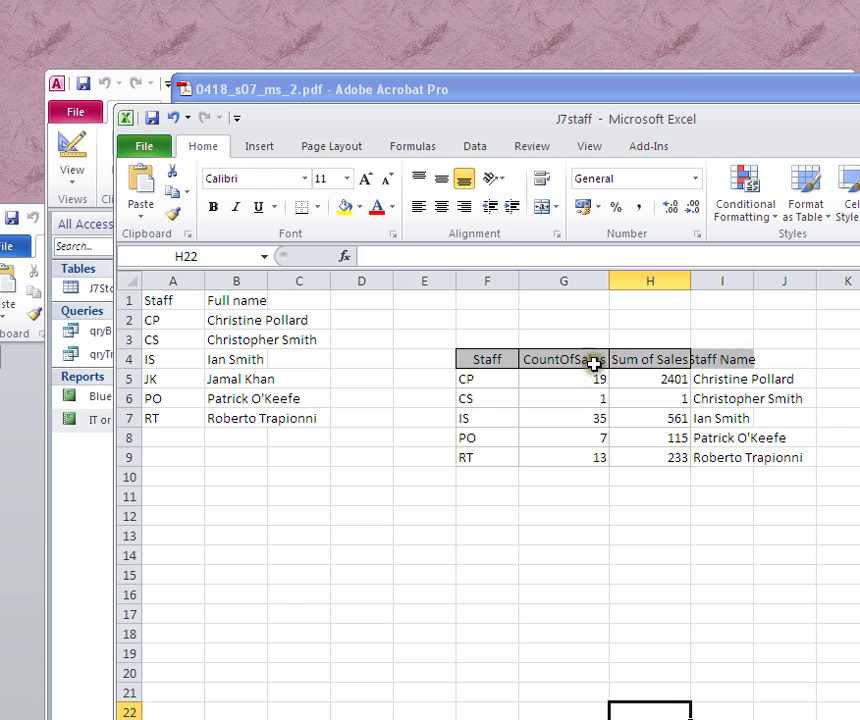
{"action": "left_click_drag", "start_coordinate": [582, 366], "coordinate": [583, 452]}
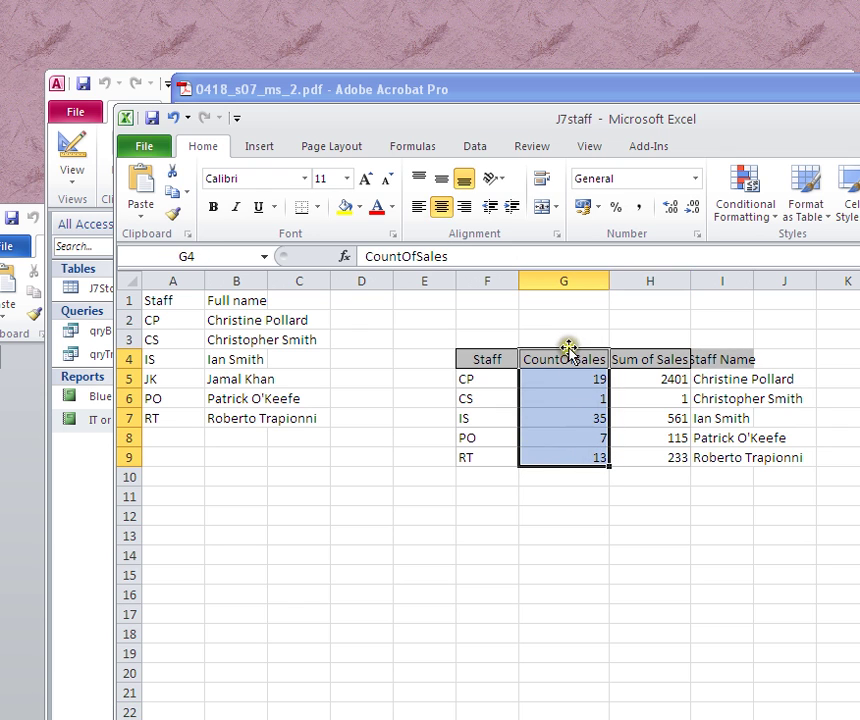
{"action": "left_click_drag", "start_coordinate": [570, 345], "coordinate": [772, 357]}
{"action": "left_click_drag", "start_coordinate": [753, 281], "coordinate": [802, 274]}
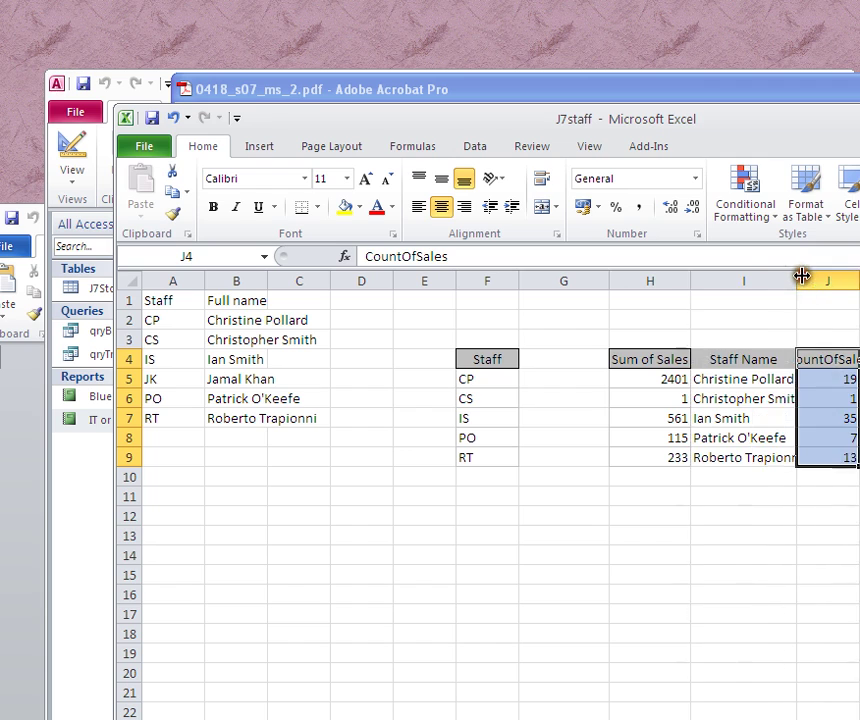
Insert a 2-D clustered column chart from the Staff Name and CountOfSales data in I4:J9
{"action": "left_click_drag", "start_coordinate": [729, 347], "coordinate": [814, 461]}
{"action": "left_click", "coordinate": [259, 147]}
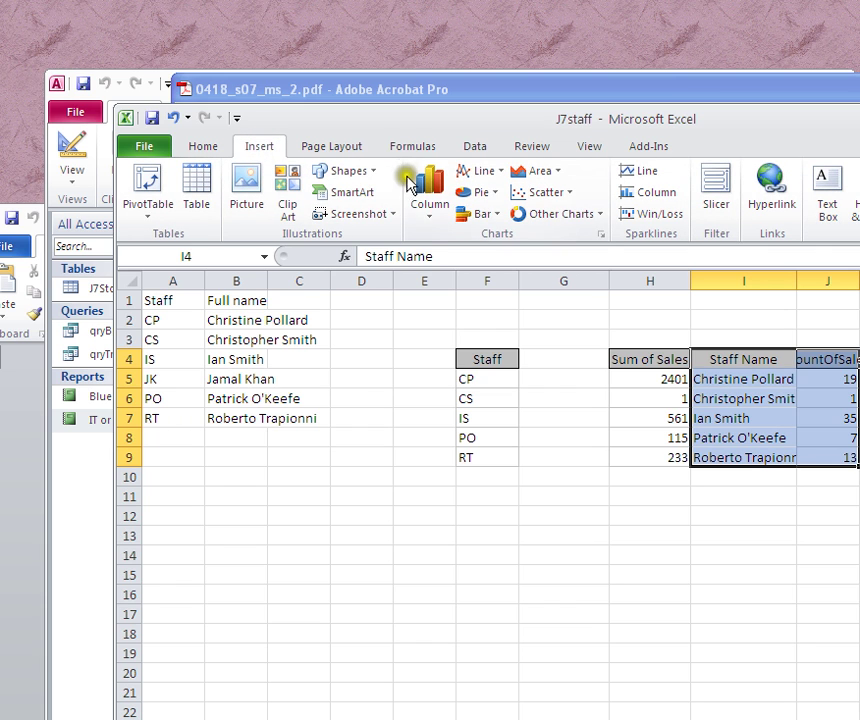
{"action": "left_click", "coordinate": [430, 208]}
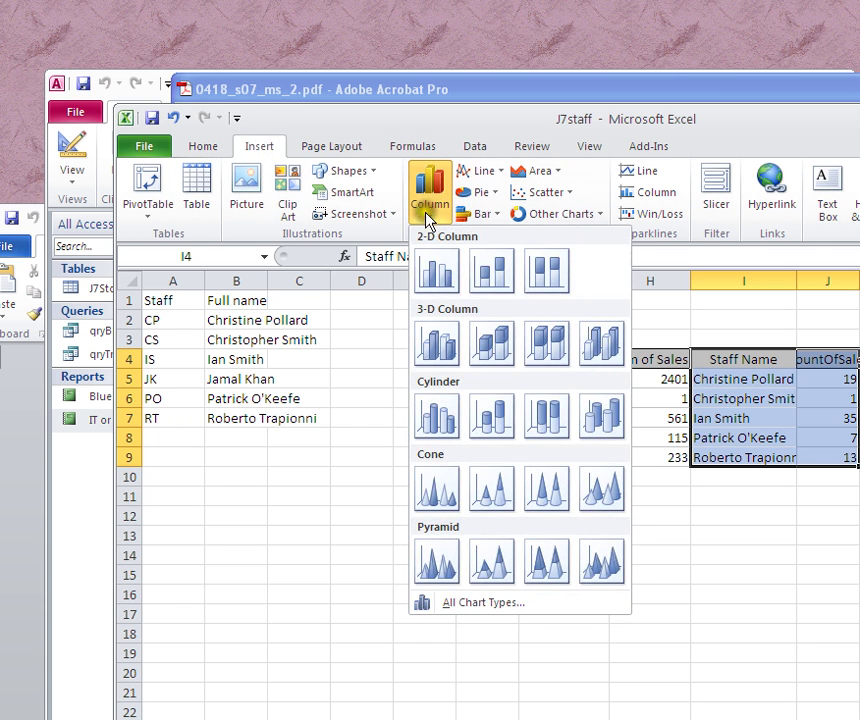
{"action": "left_click", "coordinate": [429, 272]}
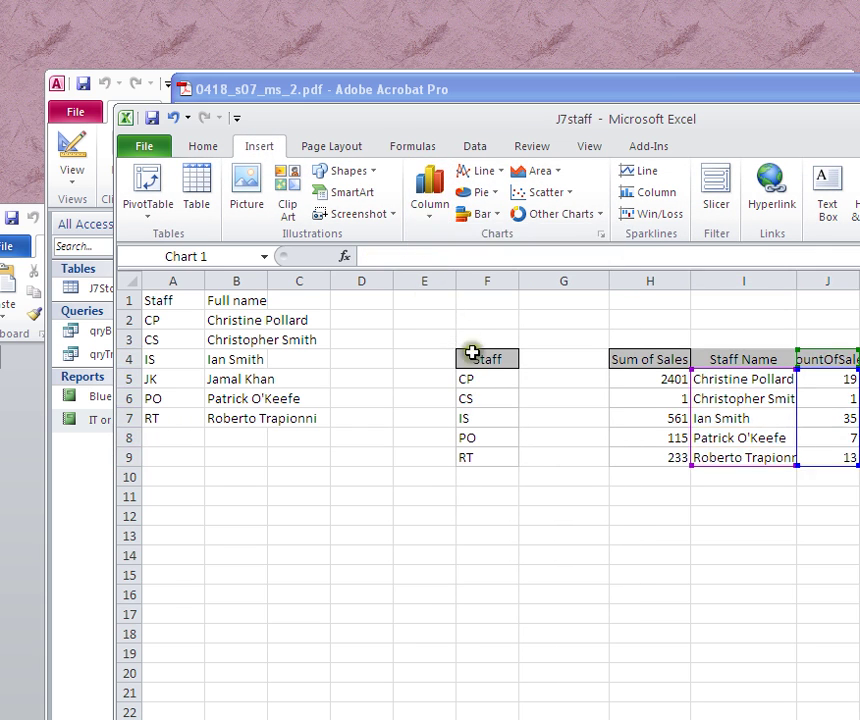
{"action": "left_click", "coordinate": [790, 458]}
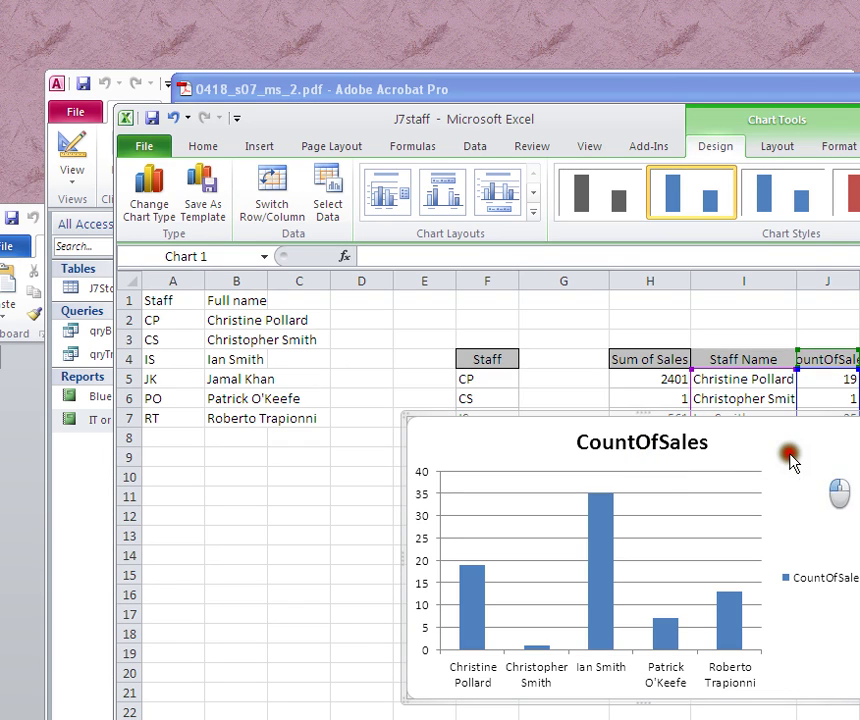
Copy Number of transactions per employee from task 52 of 0418_s07_qp_2.pdf and make it the chart title in the J7staff workbook in Excel
{"action": "left_click", "coordinate": [660, 446]}
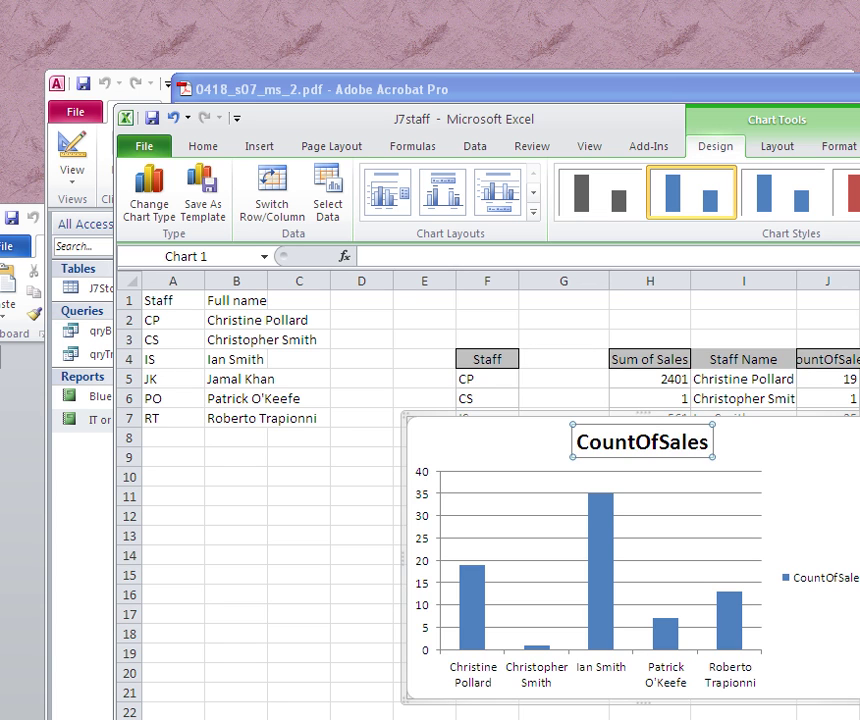
{"action": "key", "text": "alt+Tab"}
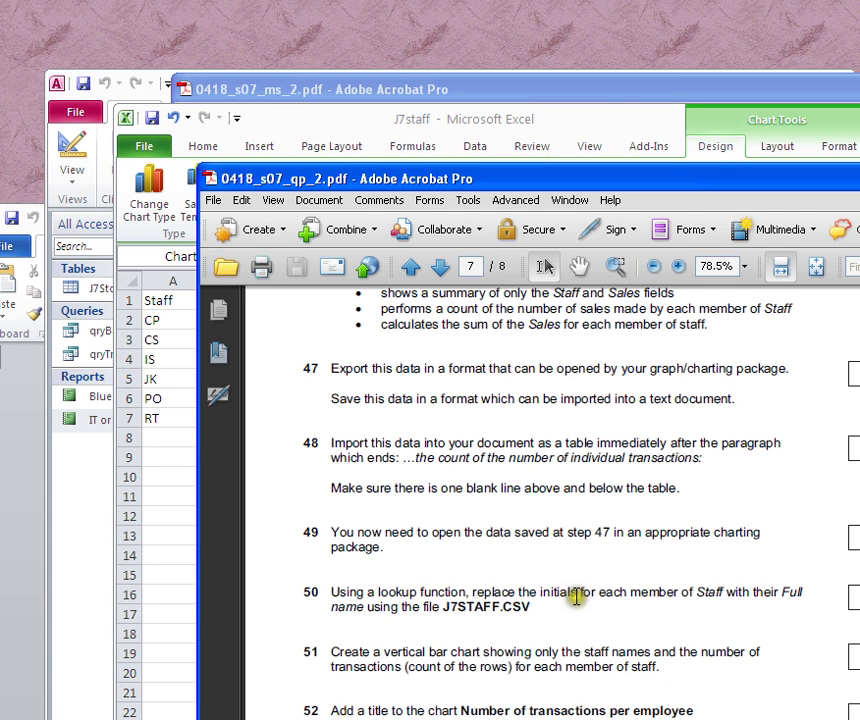
{"action": "scroll", "coordinate": [581, 609], "scroll_direction": "down", "scroll_amount": 1}
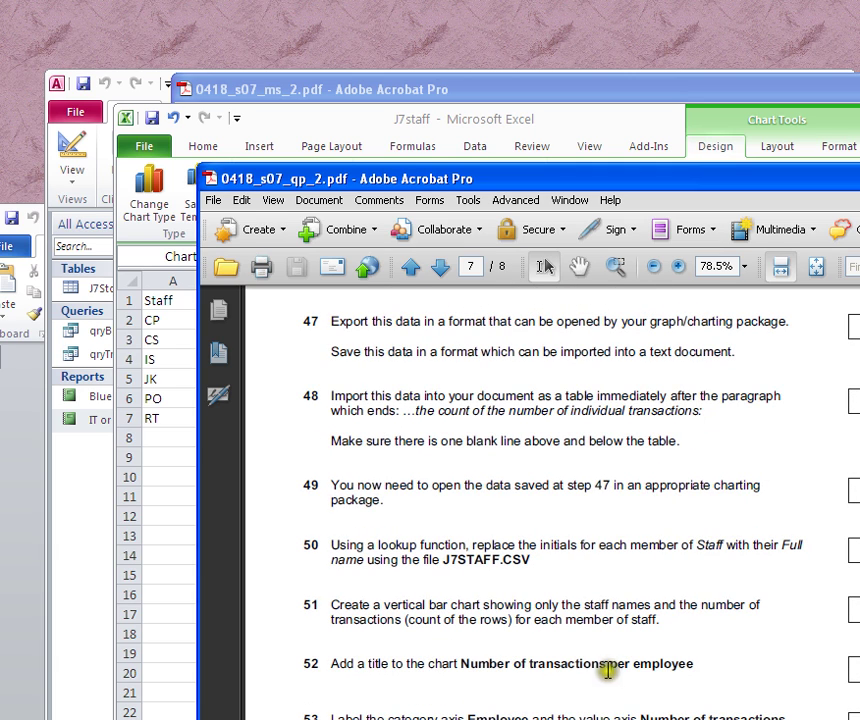
{"action": "left_click_drag", "start_coordinate": [699, 658], "coordinate": [487, 670]}
{"action": "key", "text": "ctrl+c"}
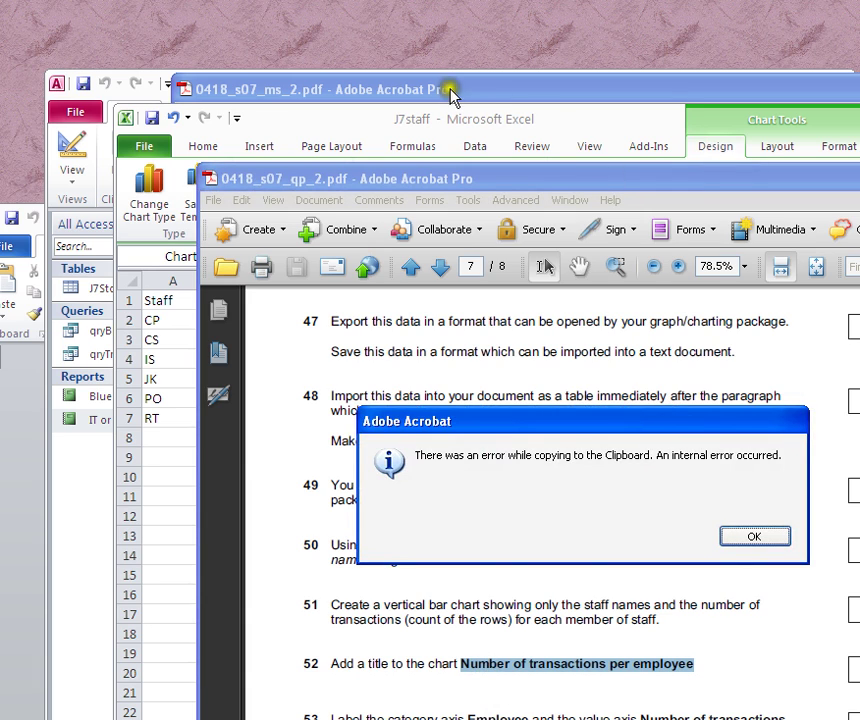
{"action": "left_click", "coordinate": [525, 127]}
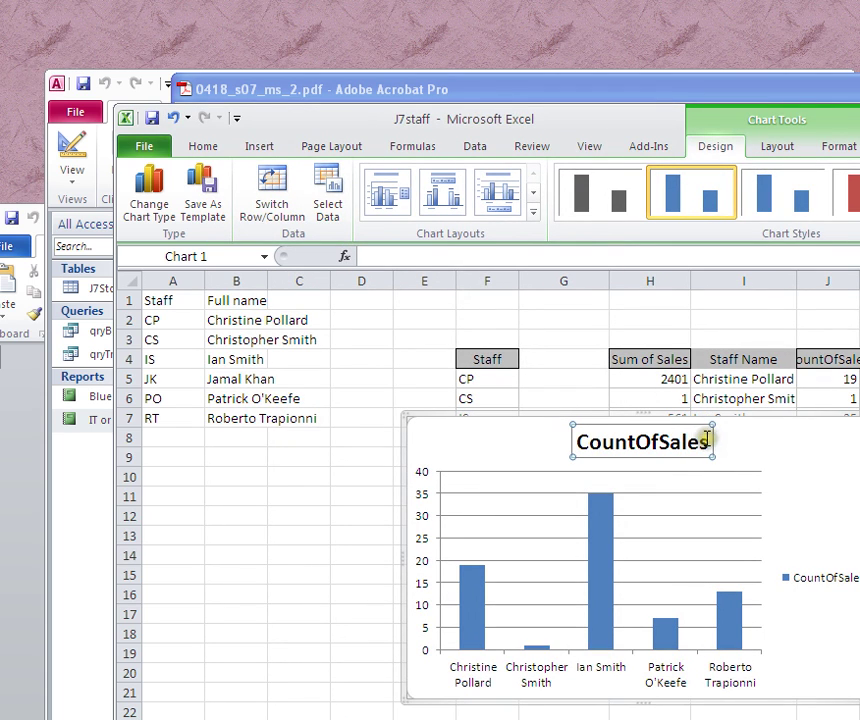
{"action": "double_click", "coordinate": [600, 442]}
{"action": "key", "text": "ctrl+v"}
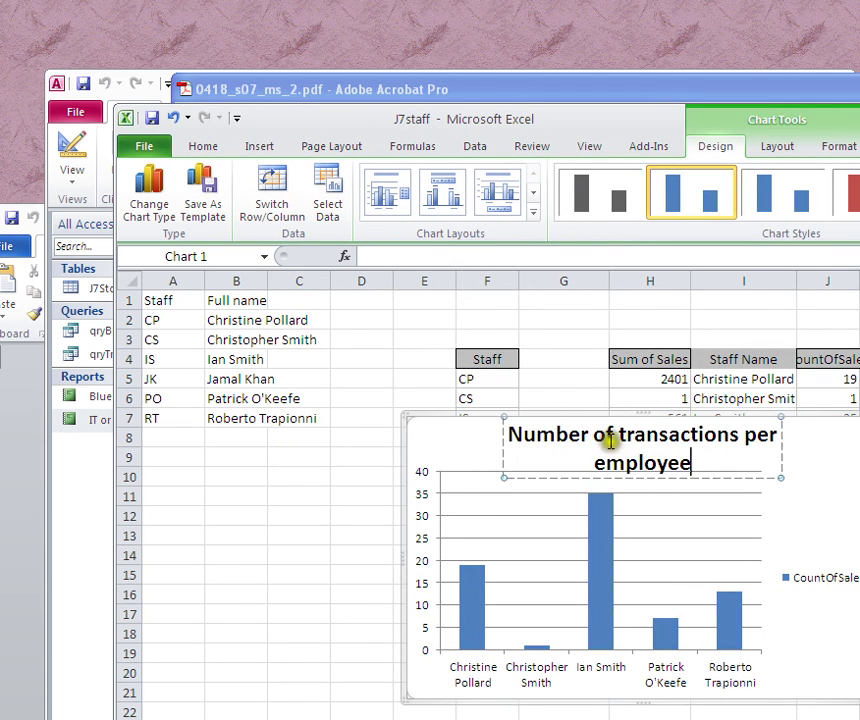
{"action": "left_click", "coordinate": [819, 458]}
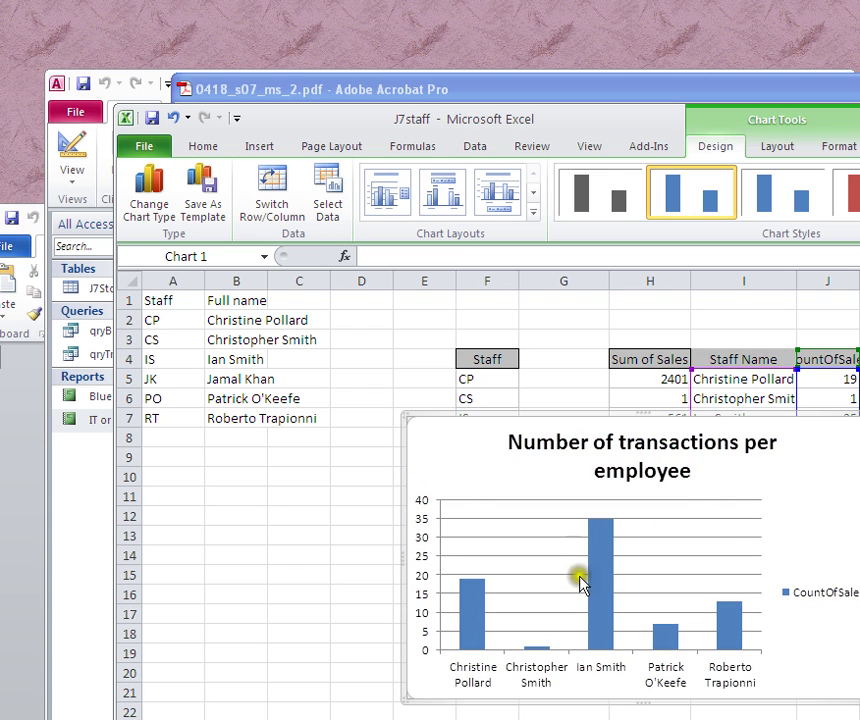
Delete the chart's CountOfSales legend and apply the chart layout with both axis titles and no gaps between the columns
{"action": "left_click", "coordinate": [805, 588]}
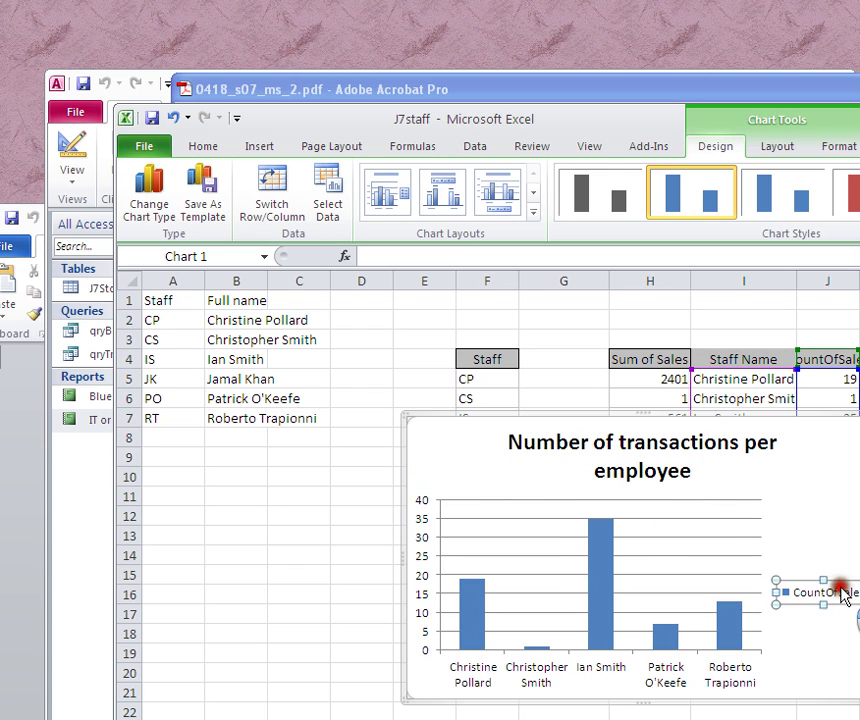
{"action": "right_click", "coordinate": [831, 585]}
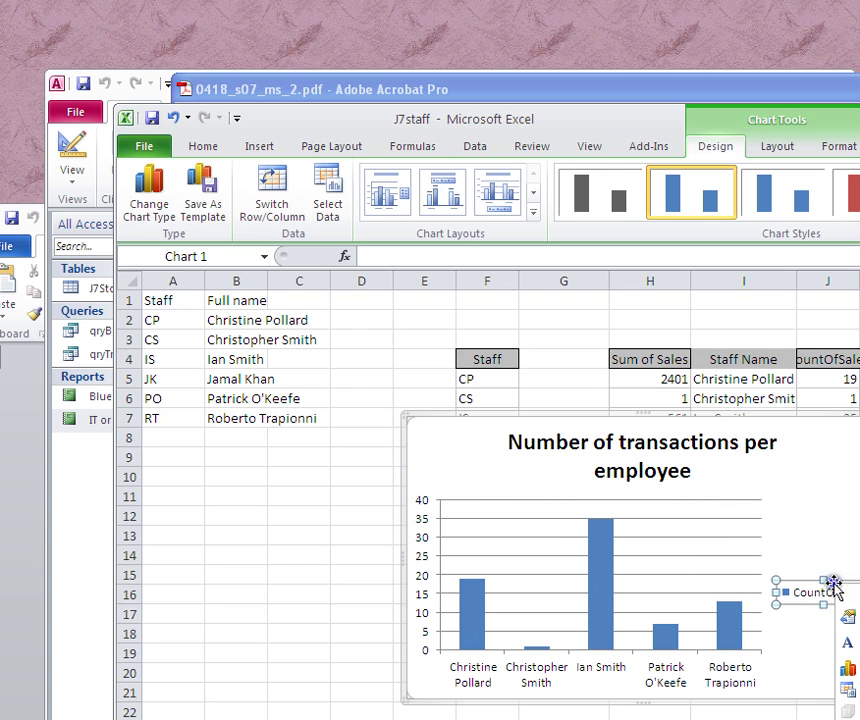
{"action": "left_click", "coordinate": [848, 593]}
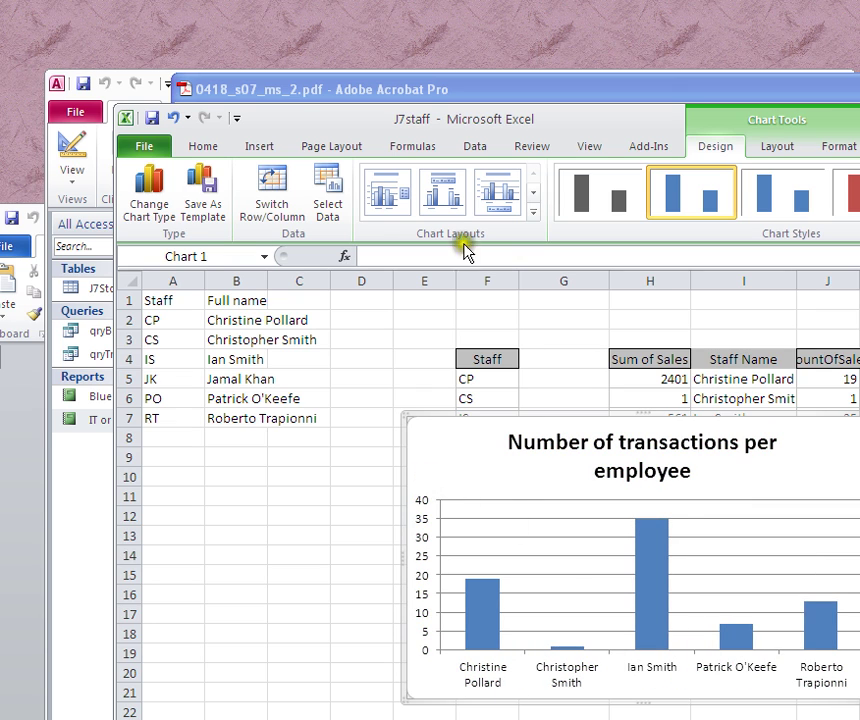
{"action": "left_click", "coordinate": [535, 212]}
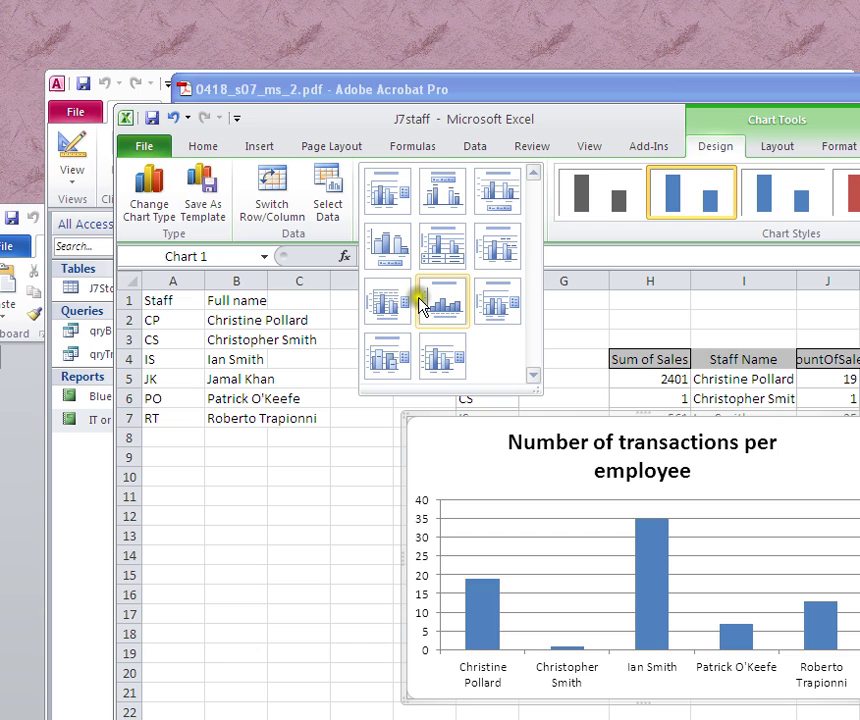
{"action": "left_click", "coordinate": [446, 322]}
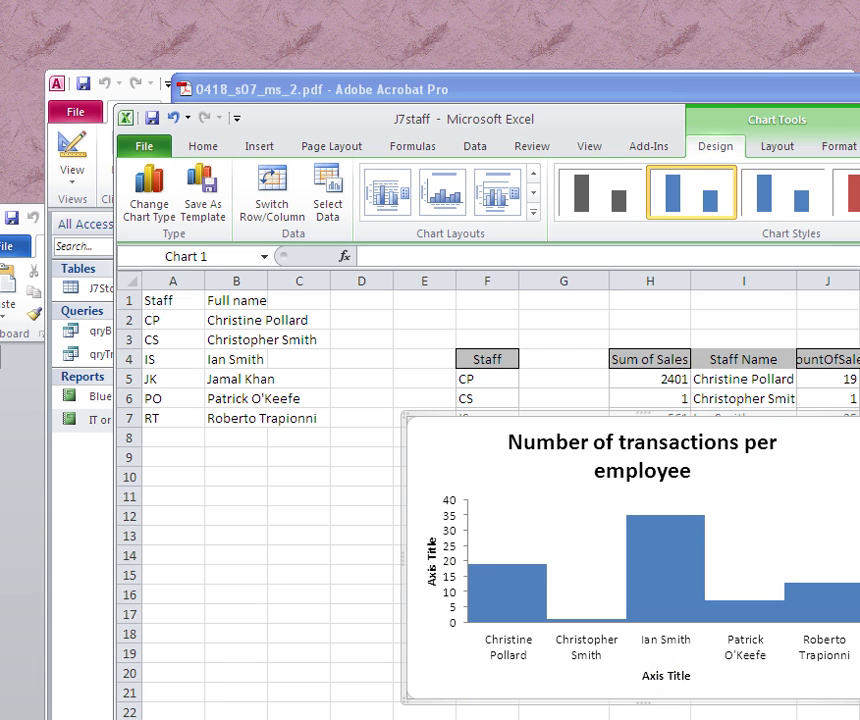
Take the label Employee from task 53 of the question paper in Acrobat and enter it as the category axis title in the Excel chart
{"action": "key", "text": "alt+Tab"}
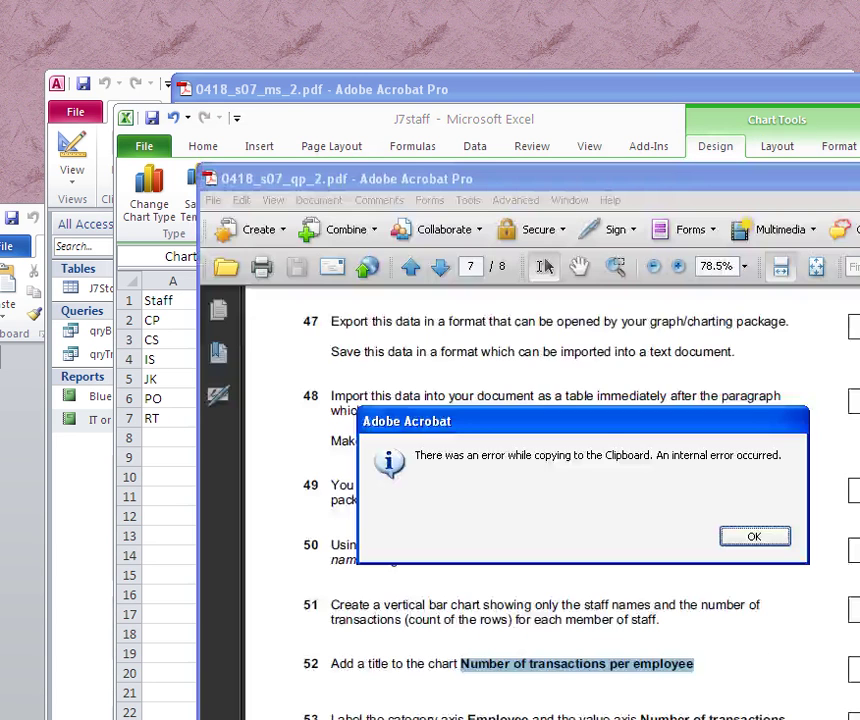
{"action": "left_click", "coordinate": [745, 540]}
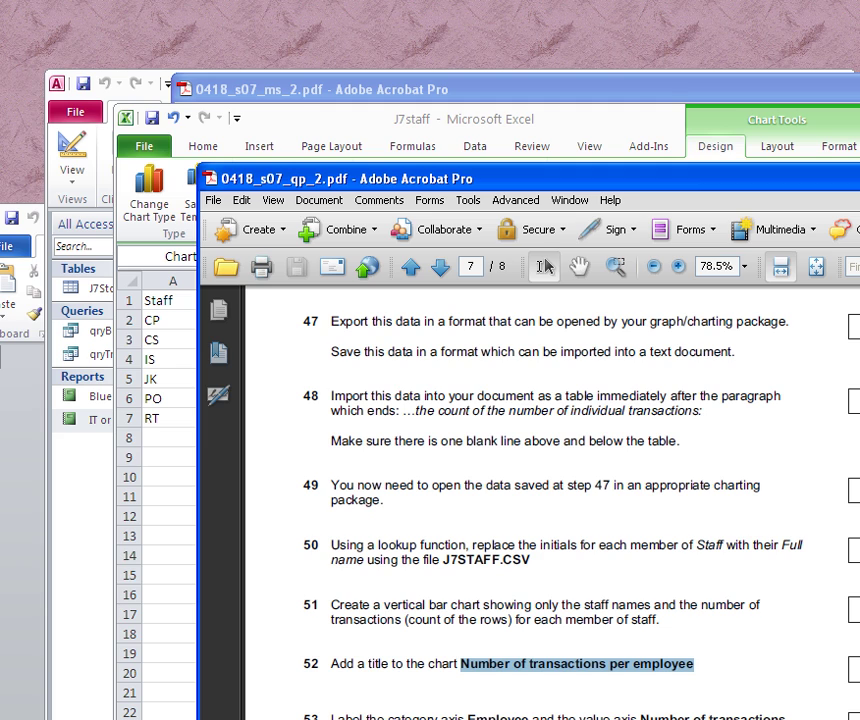
{"action": "left_click_drag", "start_coordinate": [468, 716], "coordinate": [512, 711]}
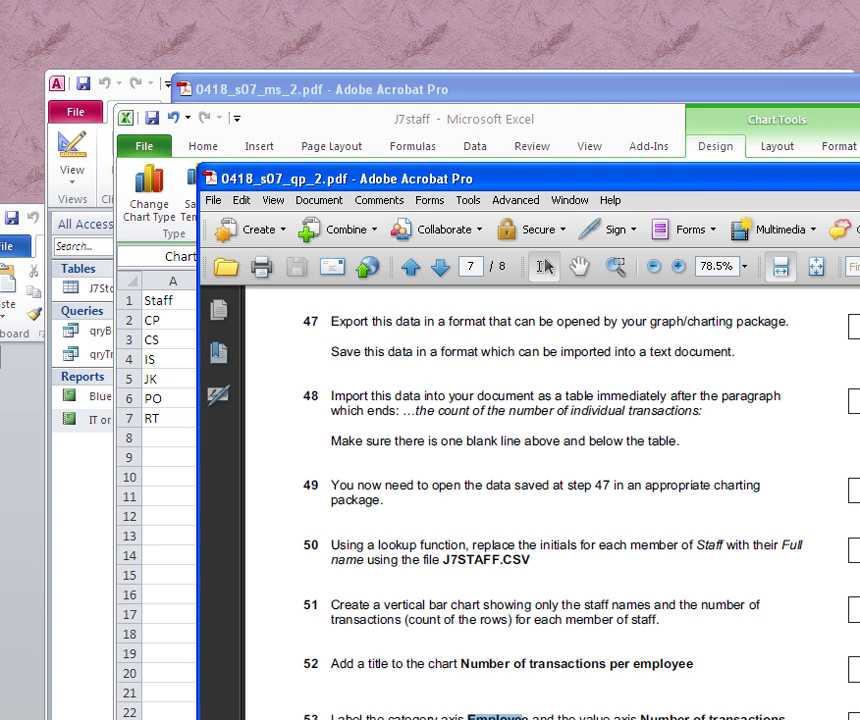
{"action": "double_click", "coordinate": [476, 712]}
{"action": "key", "text": "ctrl+c"}
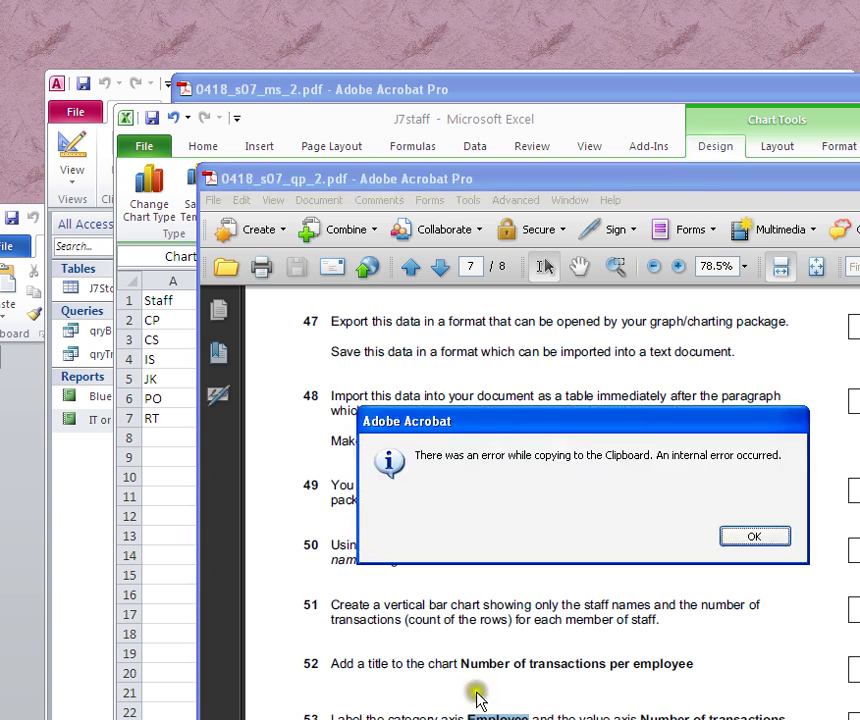
{"action": "left_click", "coordinate": [350, 128]}
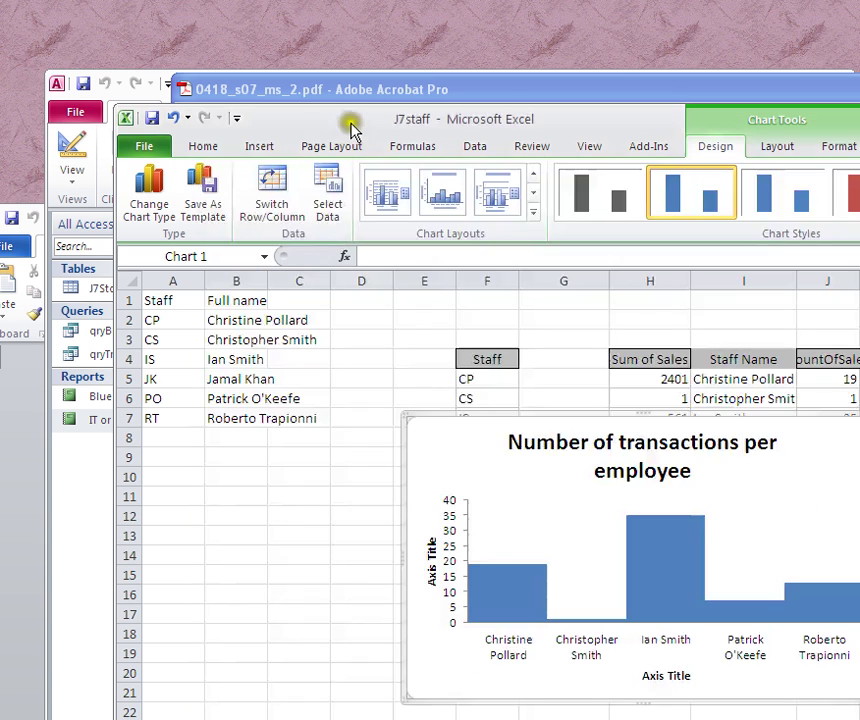
{"action": "left_click", "coordinate": [665, 678]}
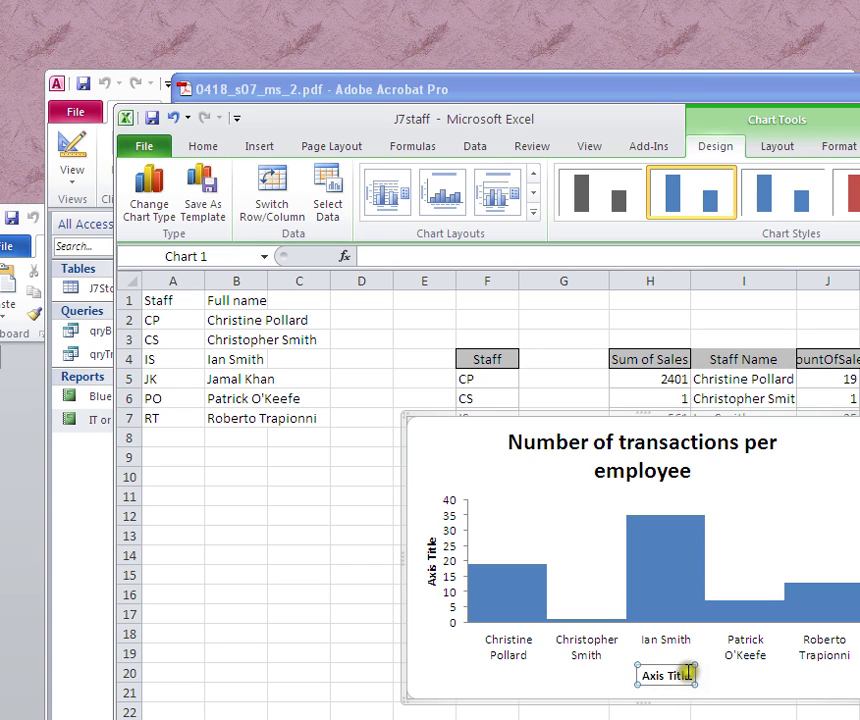
{"action": "left_click_drag", "start_coordinate": [640, 677], "coordinate": [706, 695]}
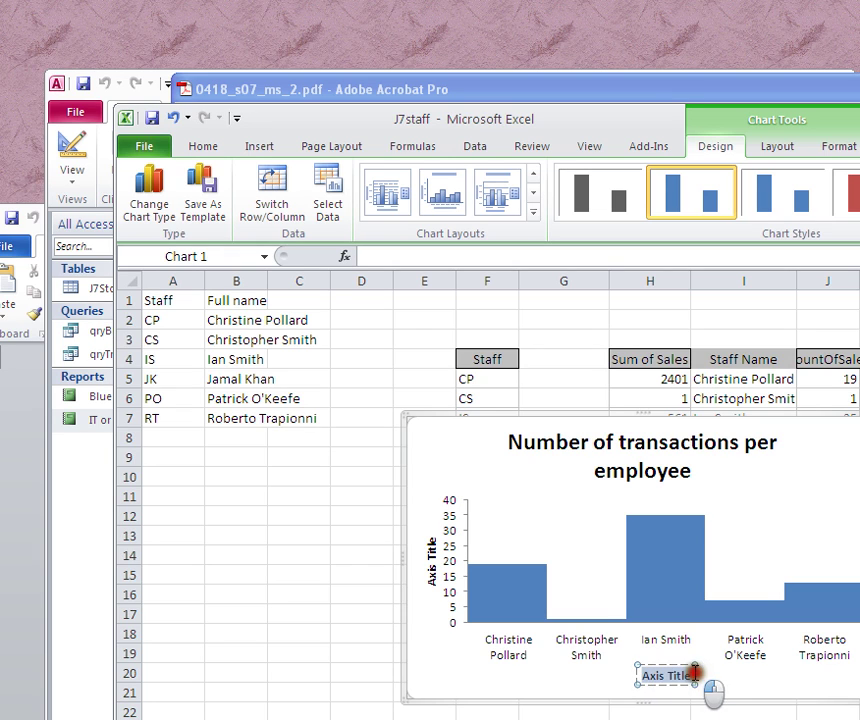
{"action": "type", "text": "Employee"}
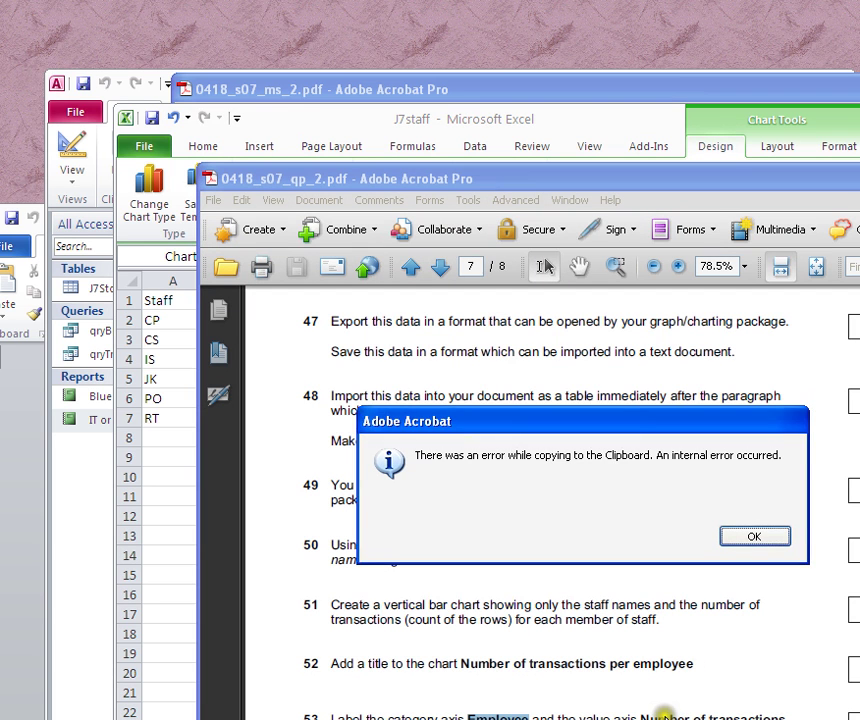
Copy Number of transactions from task 53 of the question paper and make it the value axis title in the Excel chart
{"action": "left_click", "coordinate": [750, 537]}
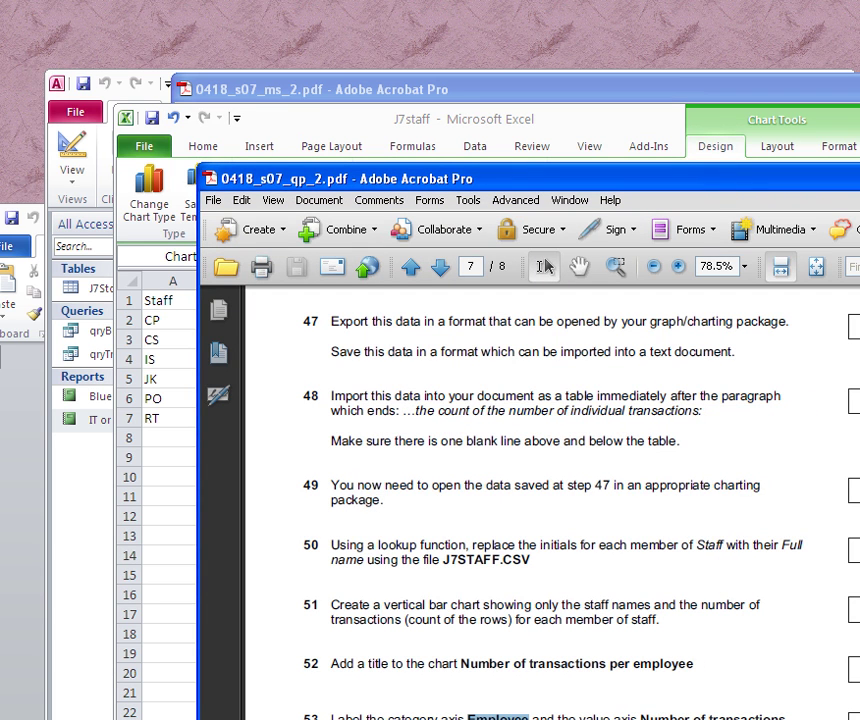
{"action": "left_click_drag", "start_coordinate": [640, 717], "coordinate": [772, 717]}
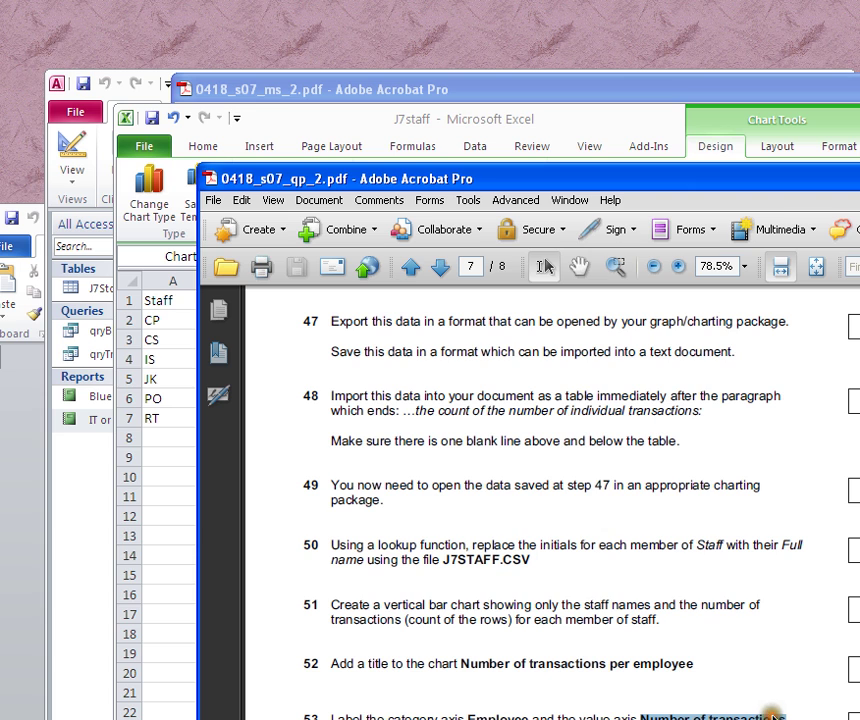
{"action": "key", "text": "ctrl+c"}
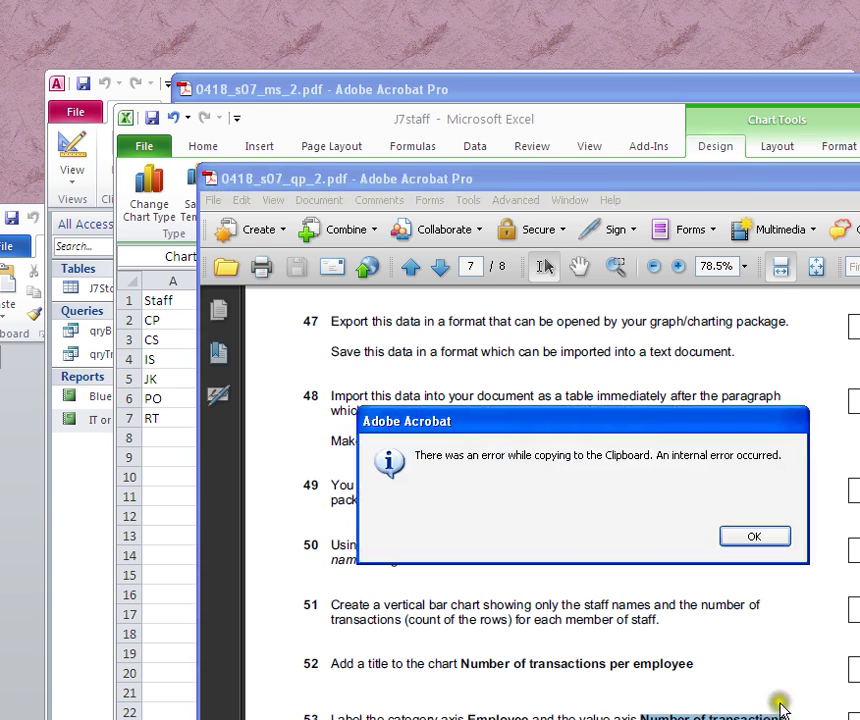
{"action": "left_click", "coordinate": [755, 537]}
{"action": "left_click", "coordinate": [600, 127]}
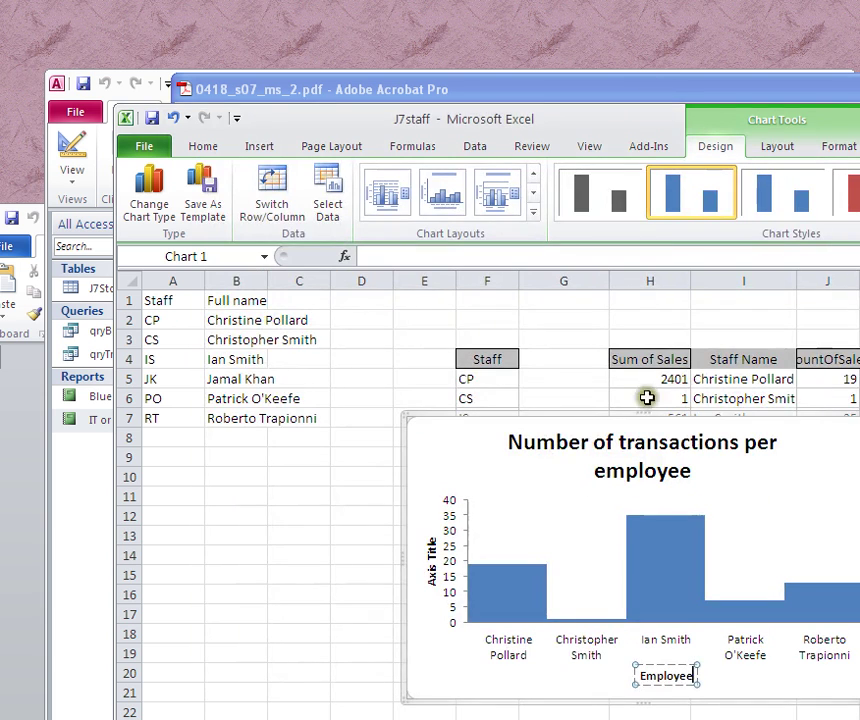
{"action": "left_click", "coordinate": [433, 571]}
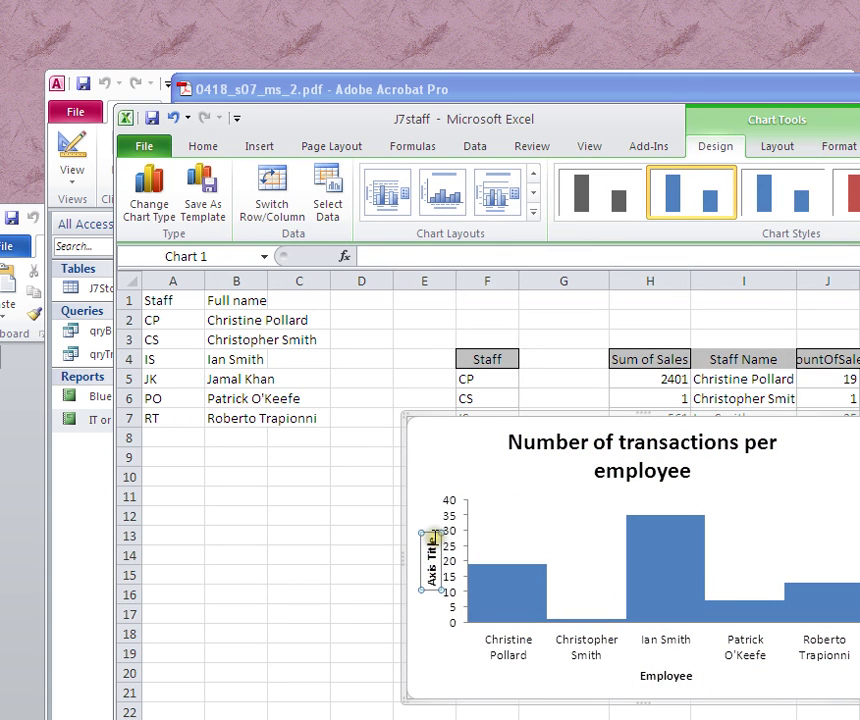
{"action": "left_click_drag", "start_coordinate": [433, 538], "coordinate": [427, 607]}
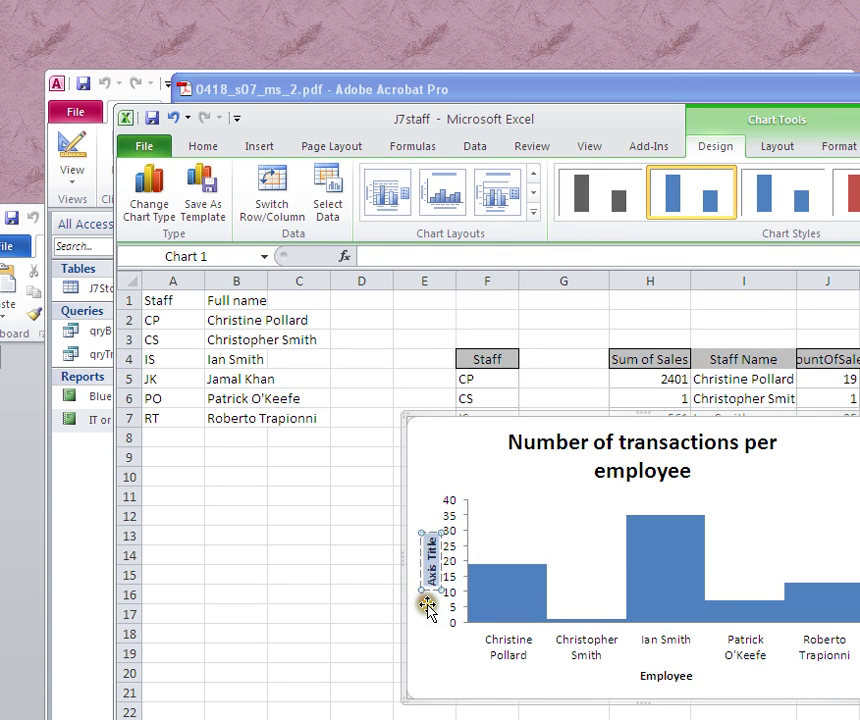
{"action": "type", "text": "Number of transactions"}
{"action": "left_click", "coordinate": [441, 681]}
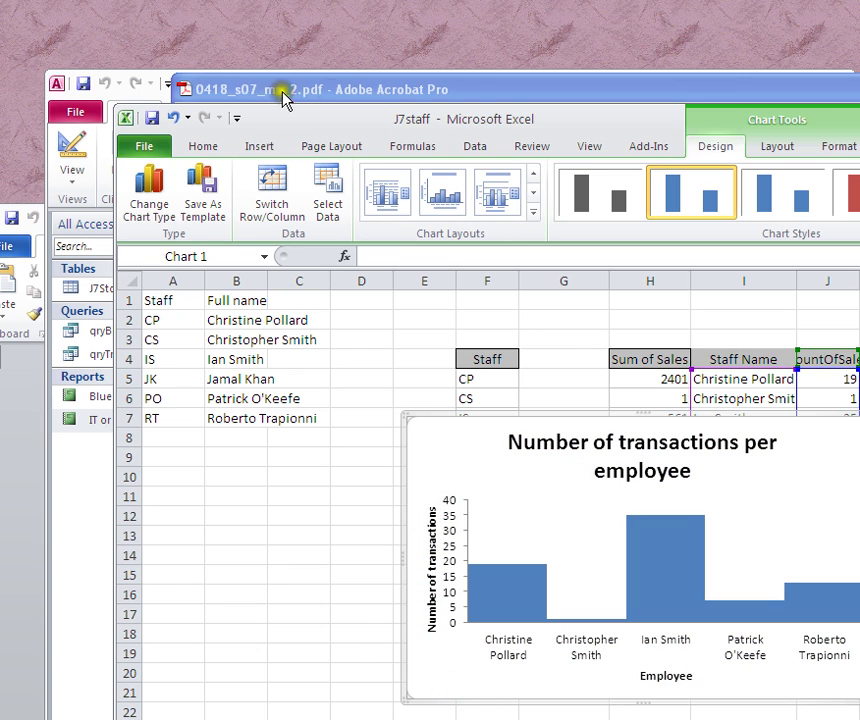
Check the expected chart and its marking notes on page 5 of 0418_s07_ms_2.pdf in Acrobat
{"action": "left_click", "coordinate": [570, 97]}
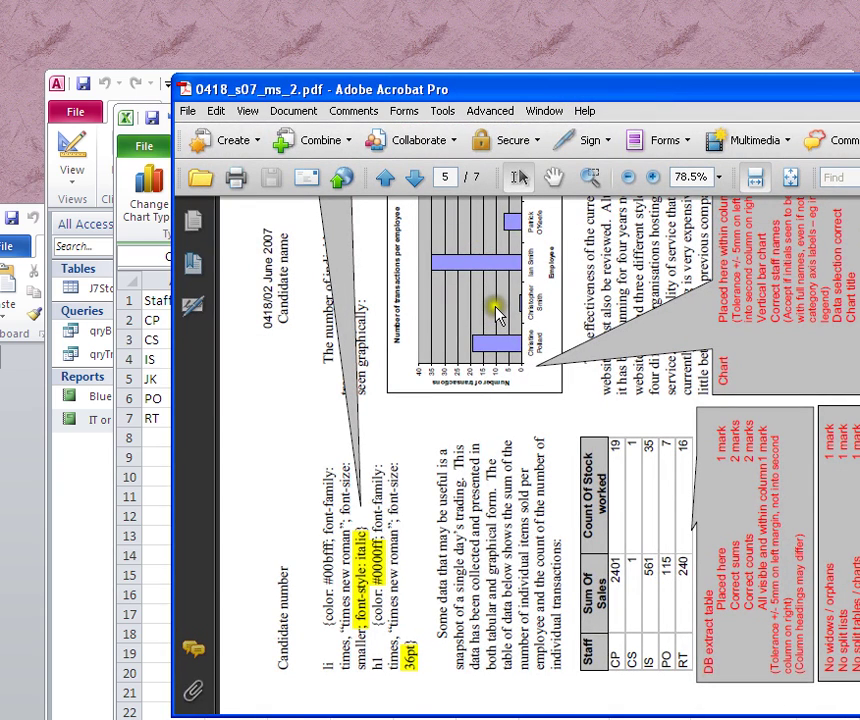
{"action": "scroll", "coordinate": [497, 312], "scroll_direction": "up", "scroll_amount": 2}
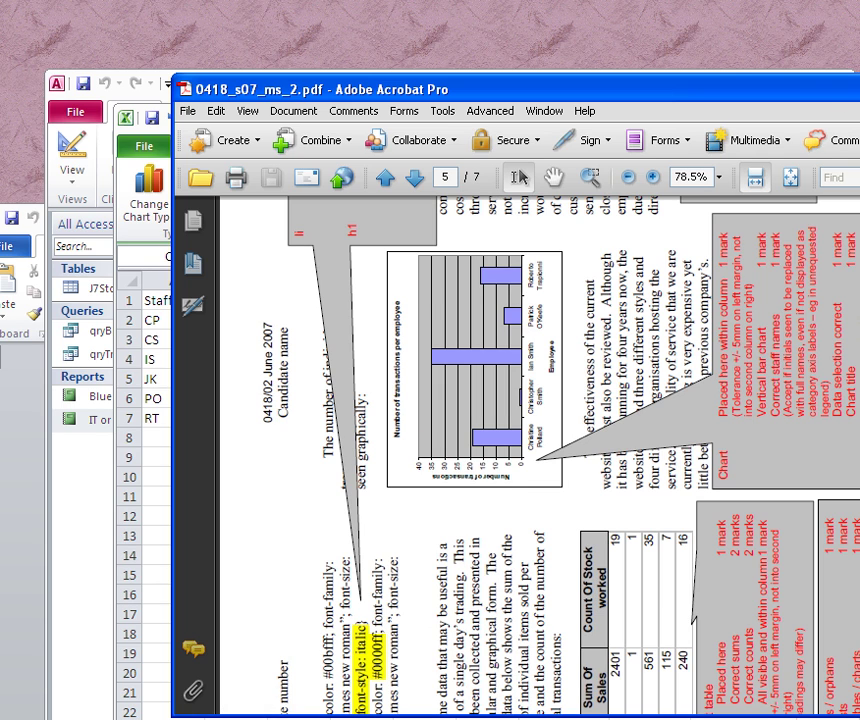
Move the Acrobat, Excel and Access windows aside and bring up the Jun 2007 folder with no file selected
{"action": "left_click_drag", "start_coordinate": [600, 88], "coordinate": [560, 640]}
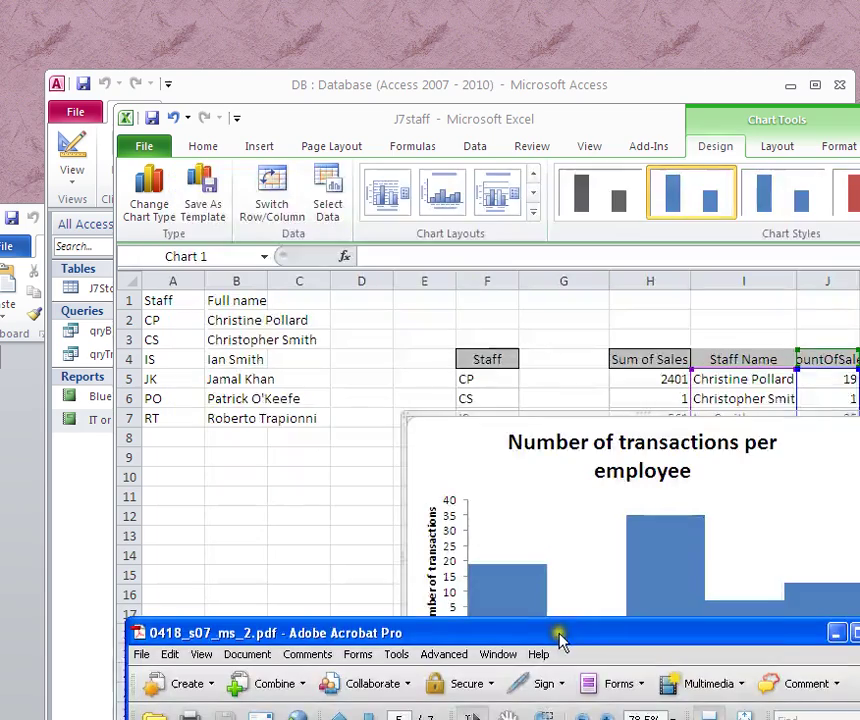
{"action": "left_click", "coordinate": [620, 119]}
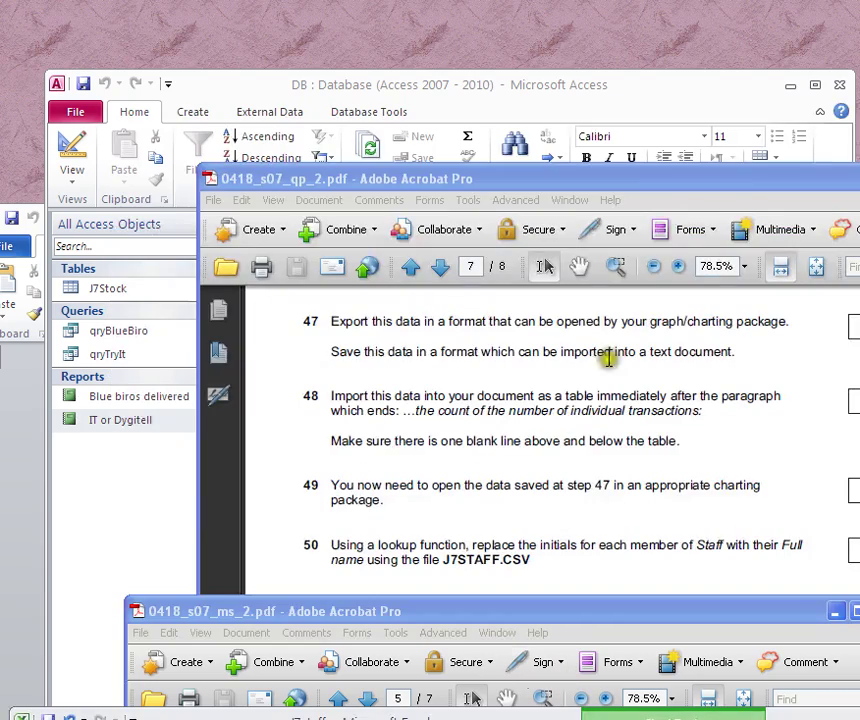
{"action": "left_click_drag", "start_coordinate": [682, 96], "coordinate": [681, 470]}
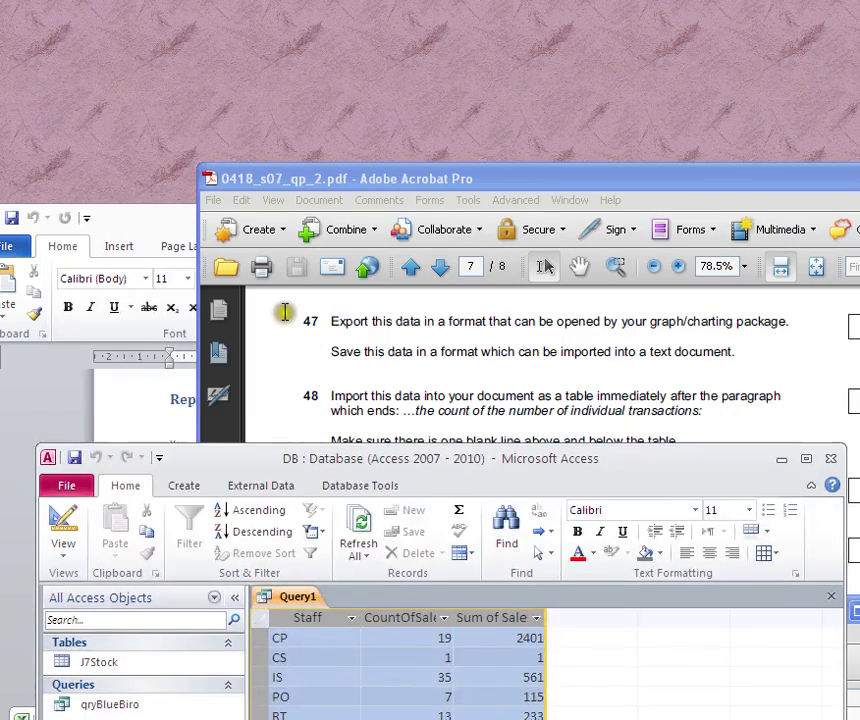
{"action": "left_click_drag", "start_coordinate": [802, 192], "coordinate": [752, 533]}
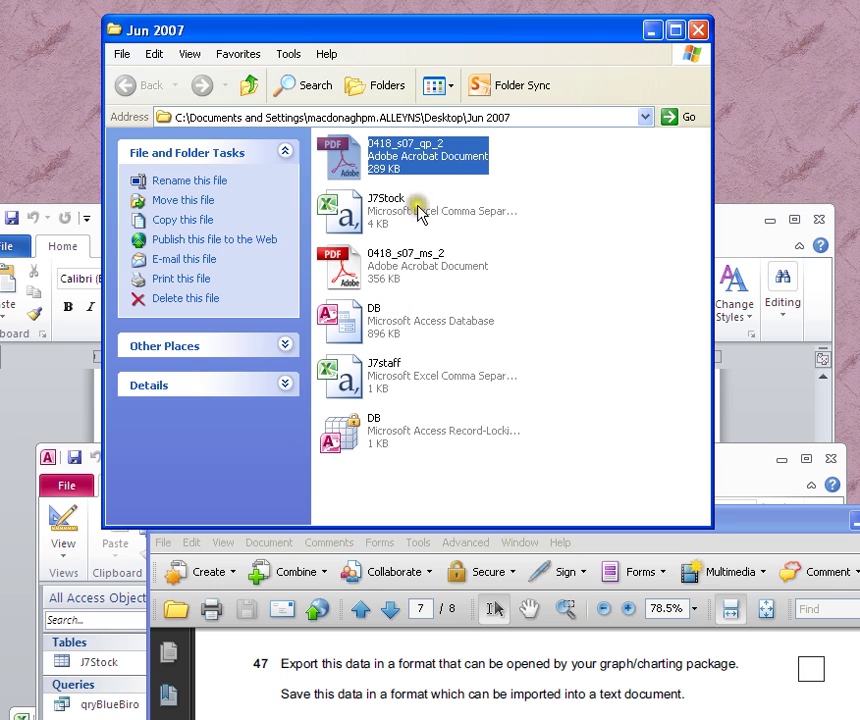
{"action": "left_click", "coordinate": [548, 240]}
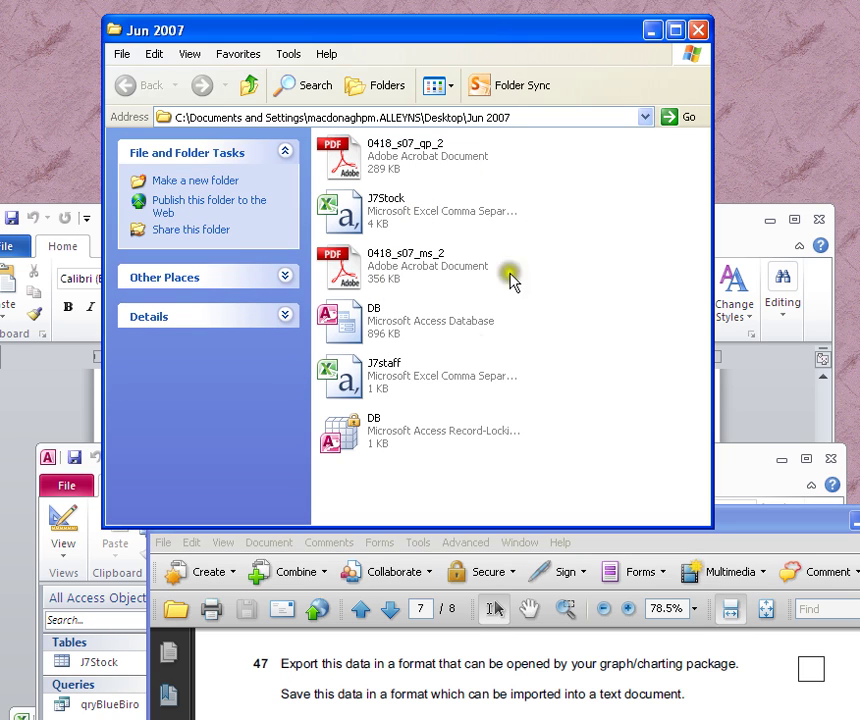